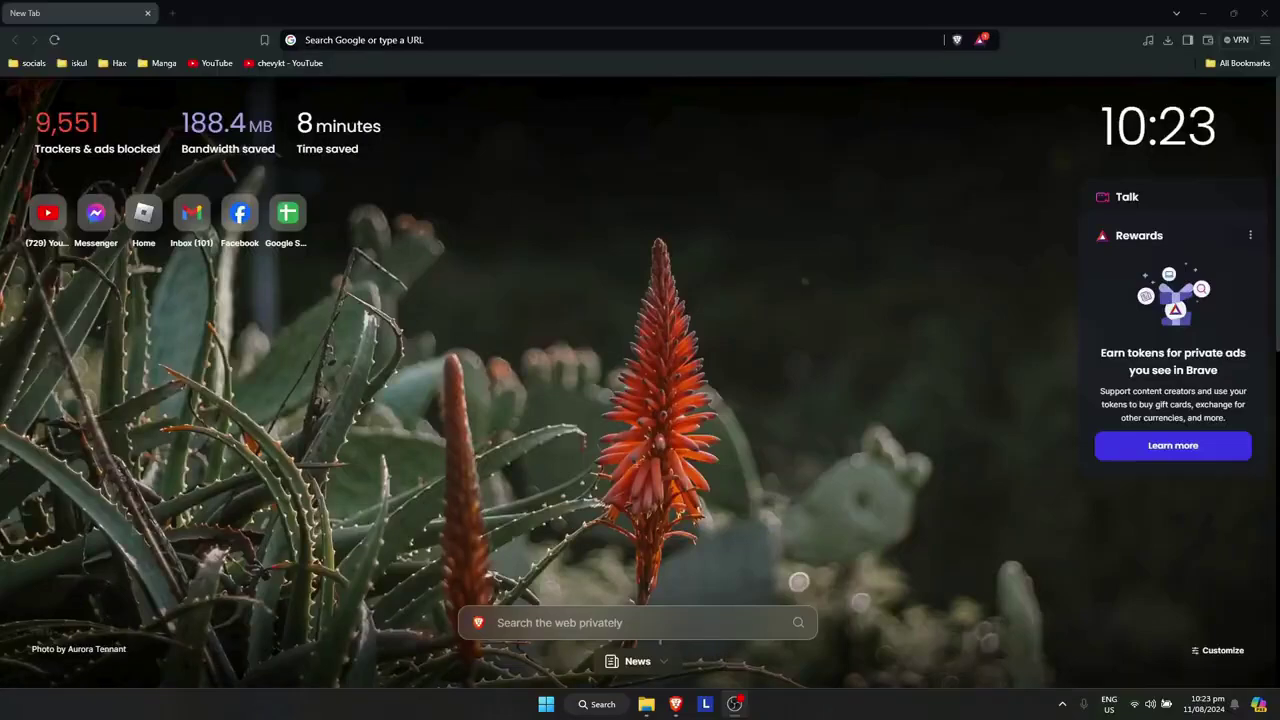
Search the web for voicemod
left_click(498, 34)
type("voicmod")
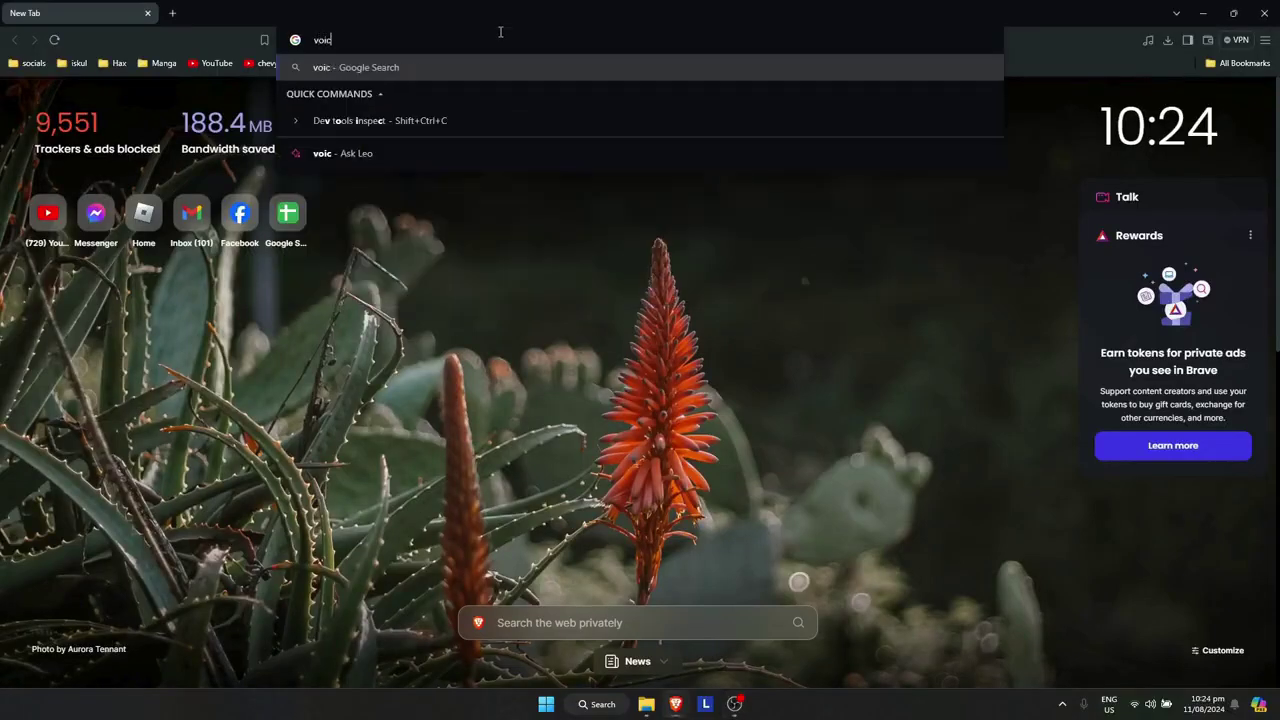
type("od")
key("Return")
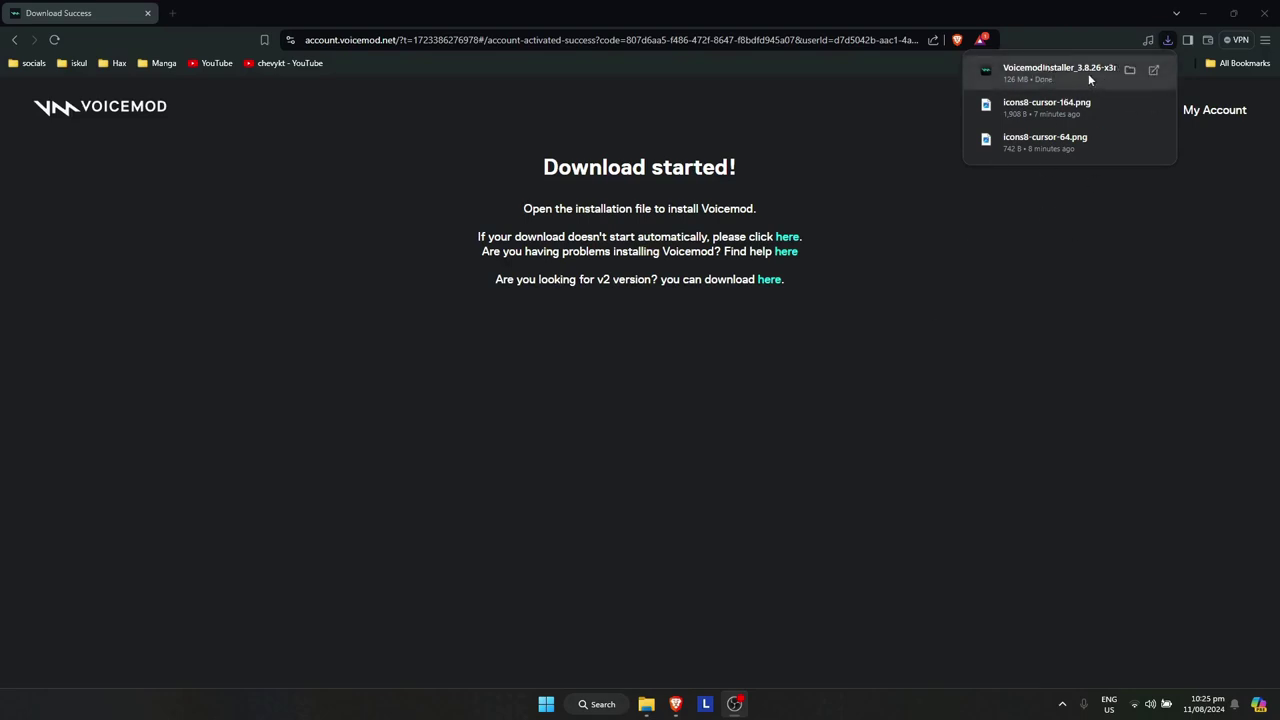
Run the downloaded Voicemod installer with English as the setup language, and close the browser
left_click(1055, 73)
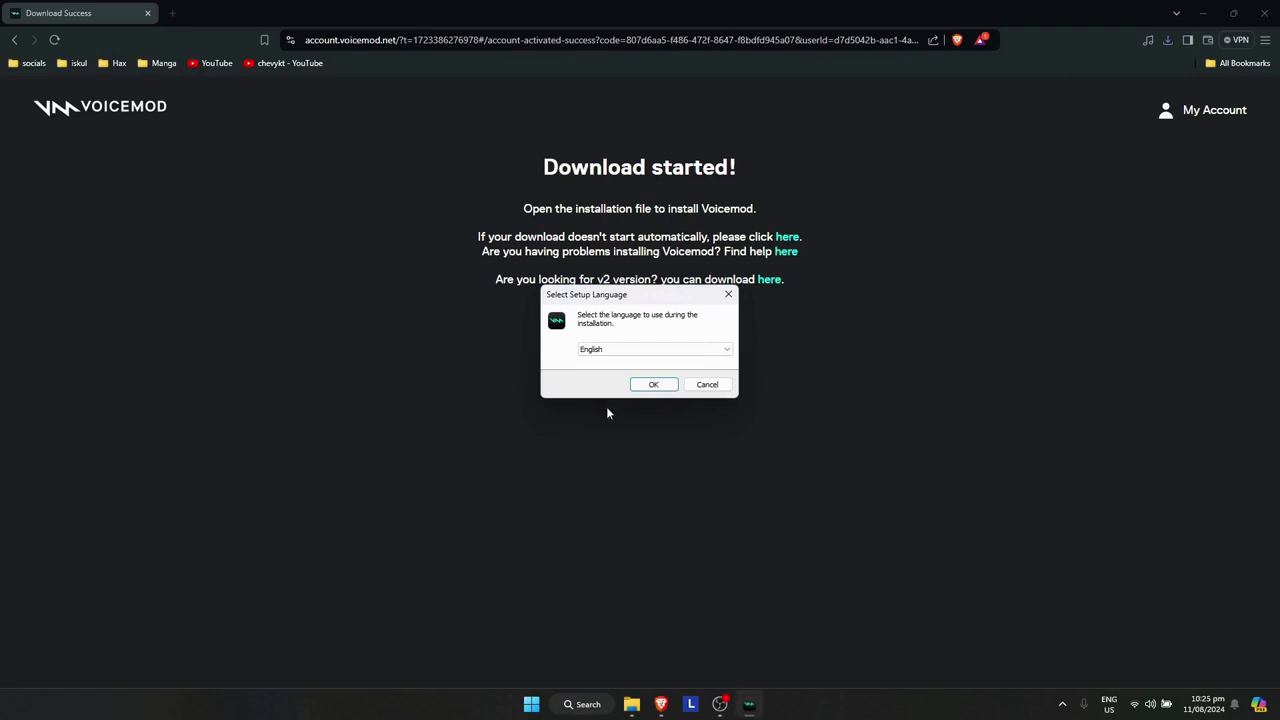
left_click(654, 385)
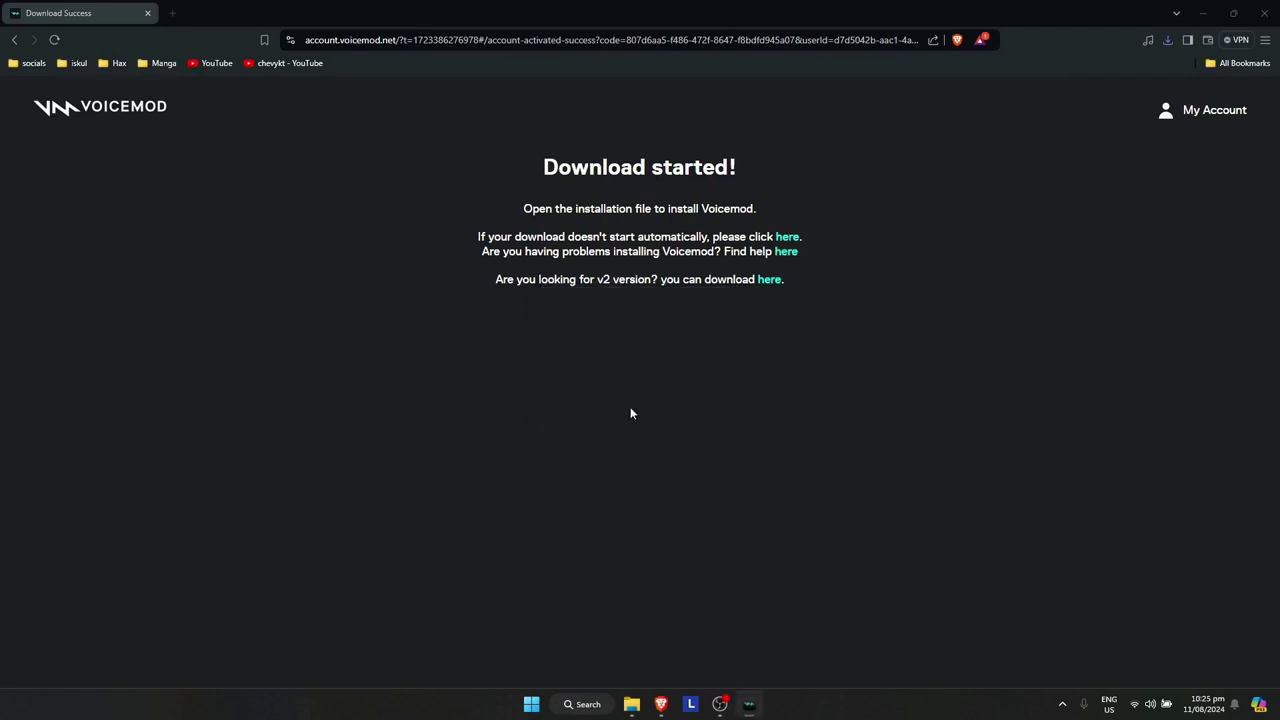
left_click(1266, 14)
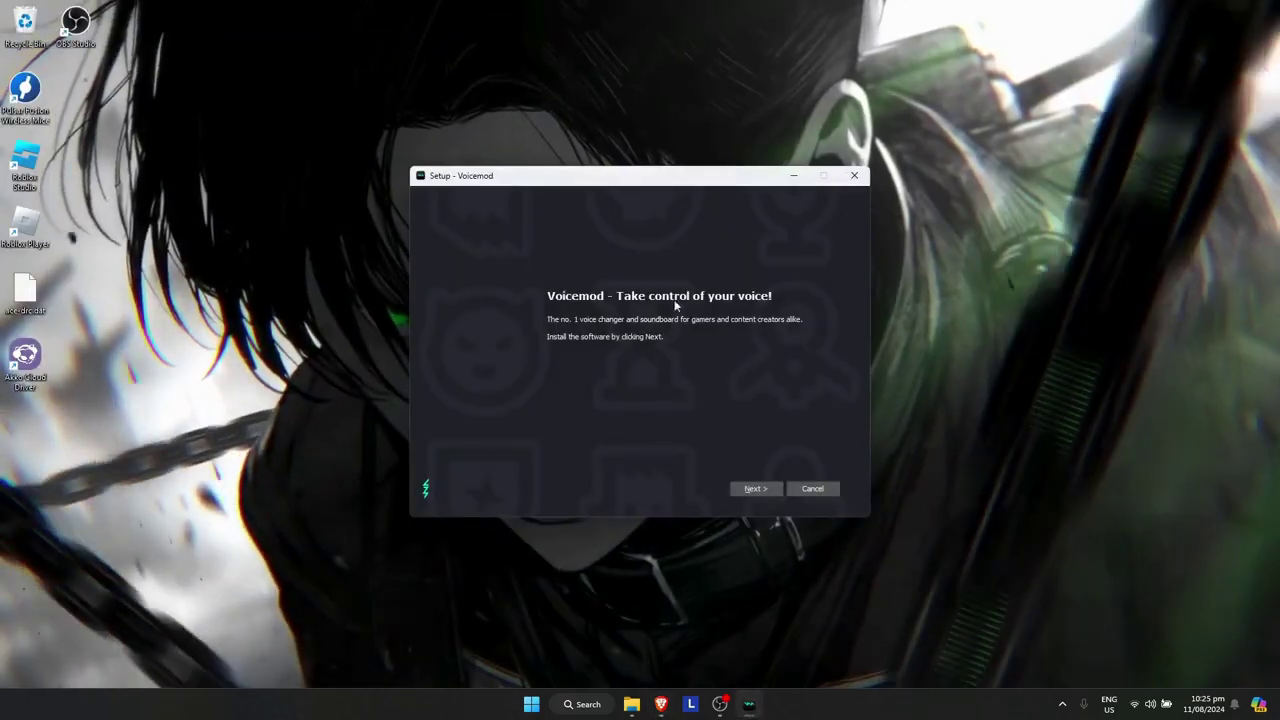
left_click_drag(665, 172, 641, 159)
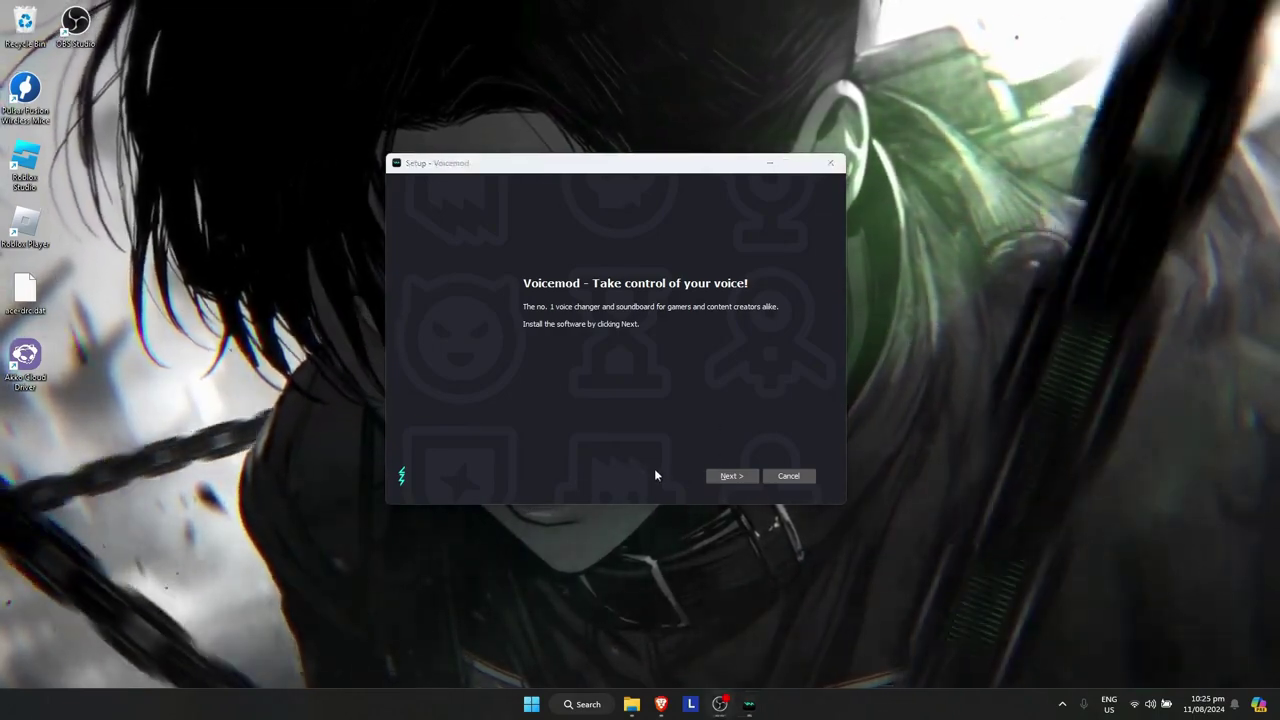
Proceed through the Voicemod setup welcome page and accept the license agreement
left_click(720, 477)
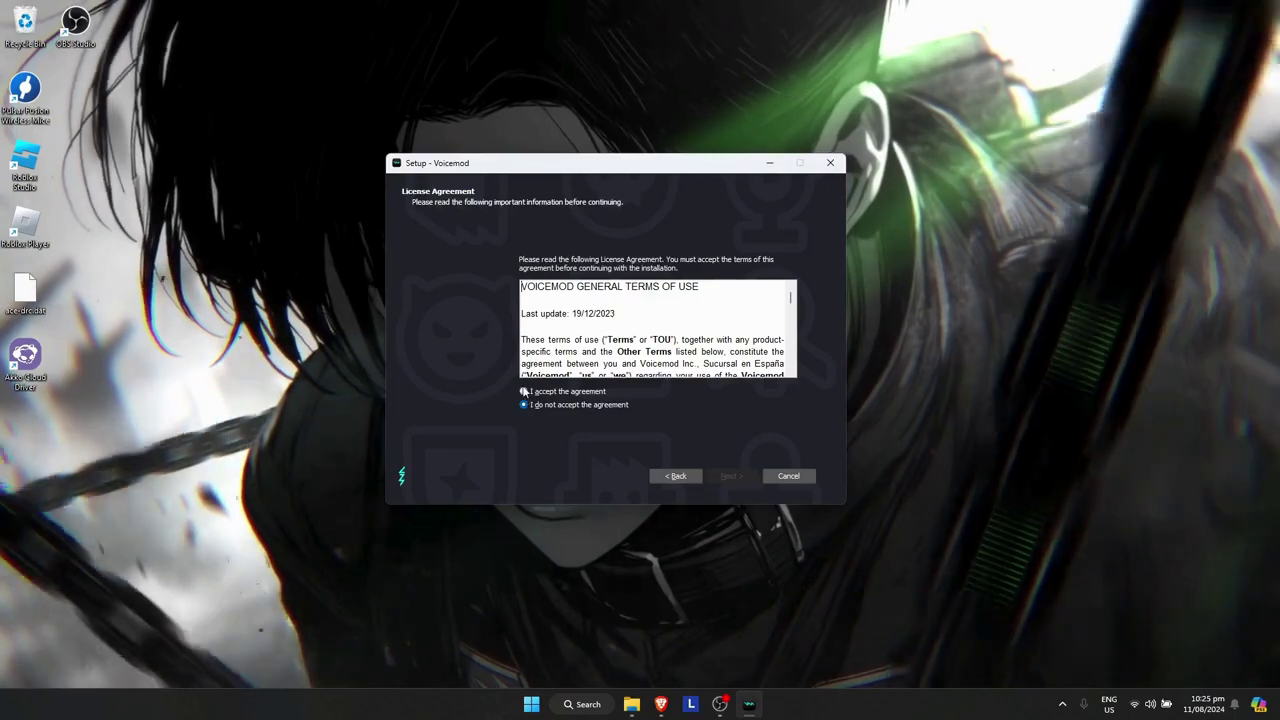
left_click(523, 392)
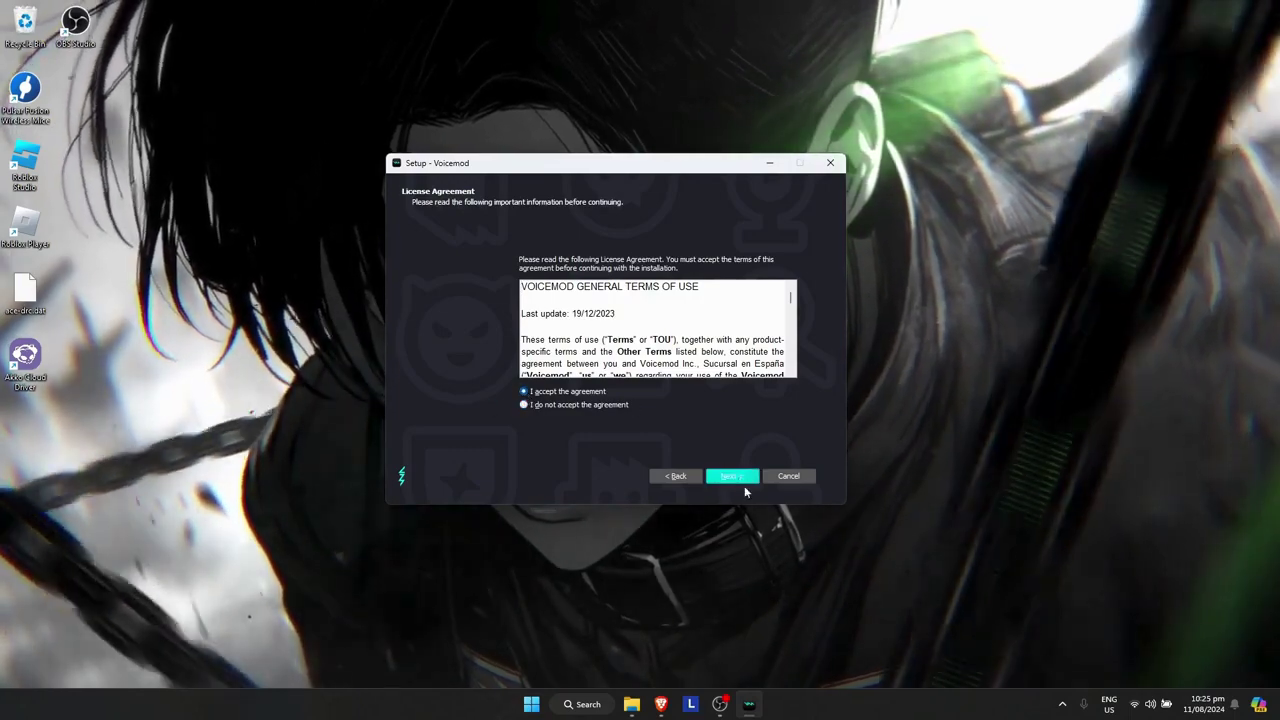
left_click(731, 476)
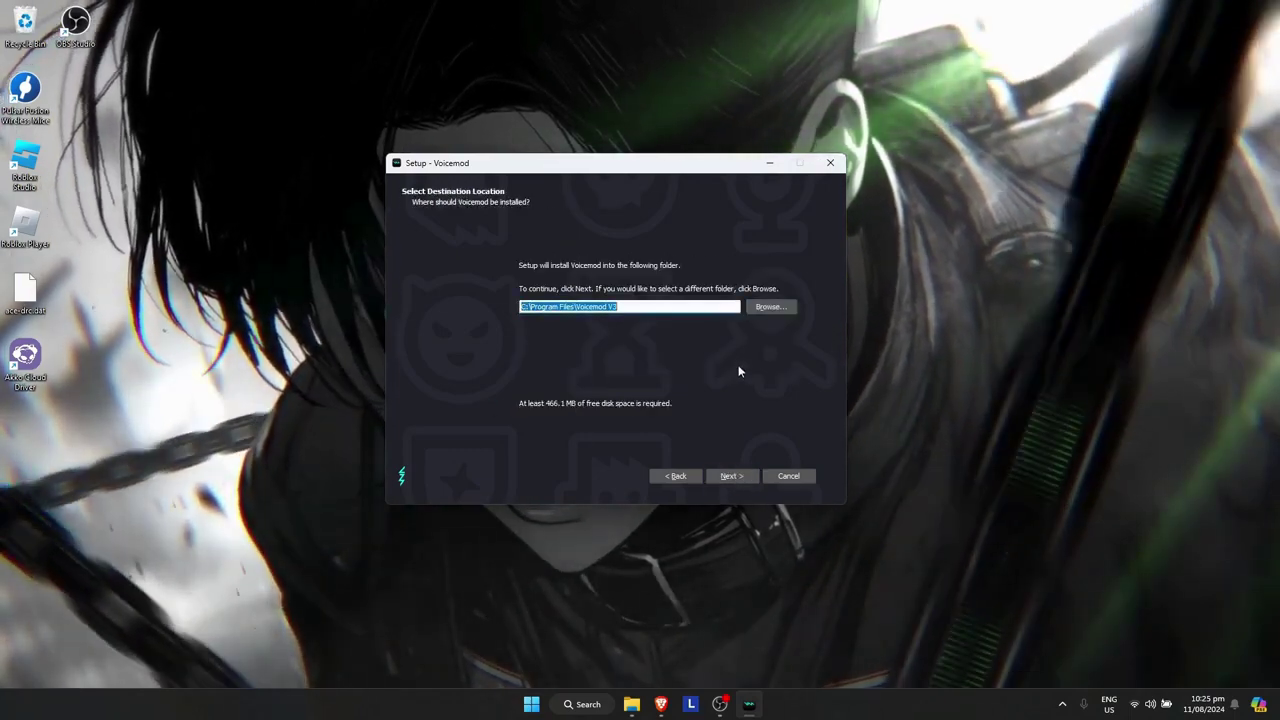
left_click(771, 307)
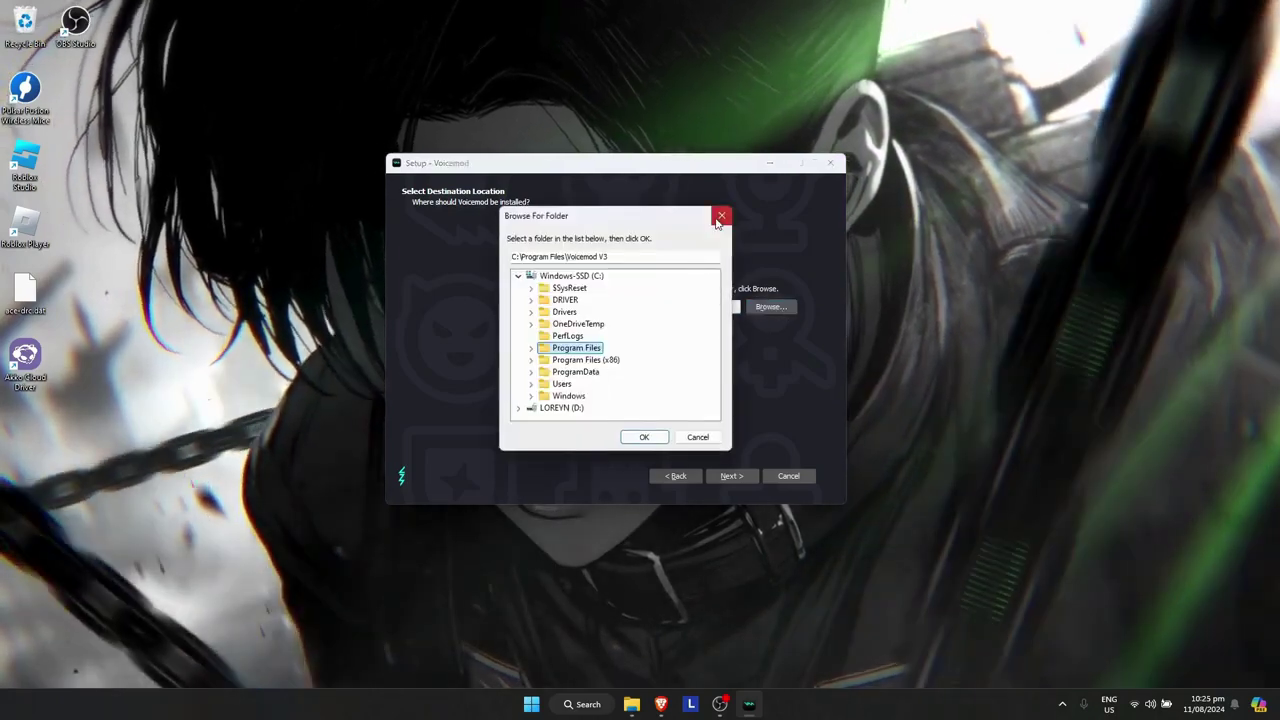
left_click(719, 217)
left_click(770, 307)
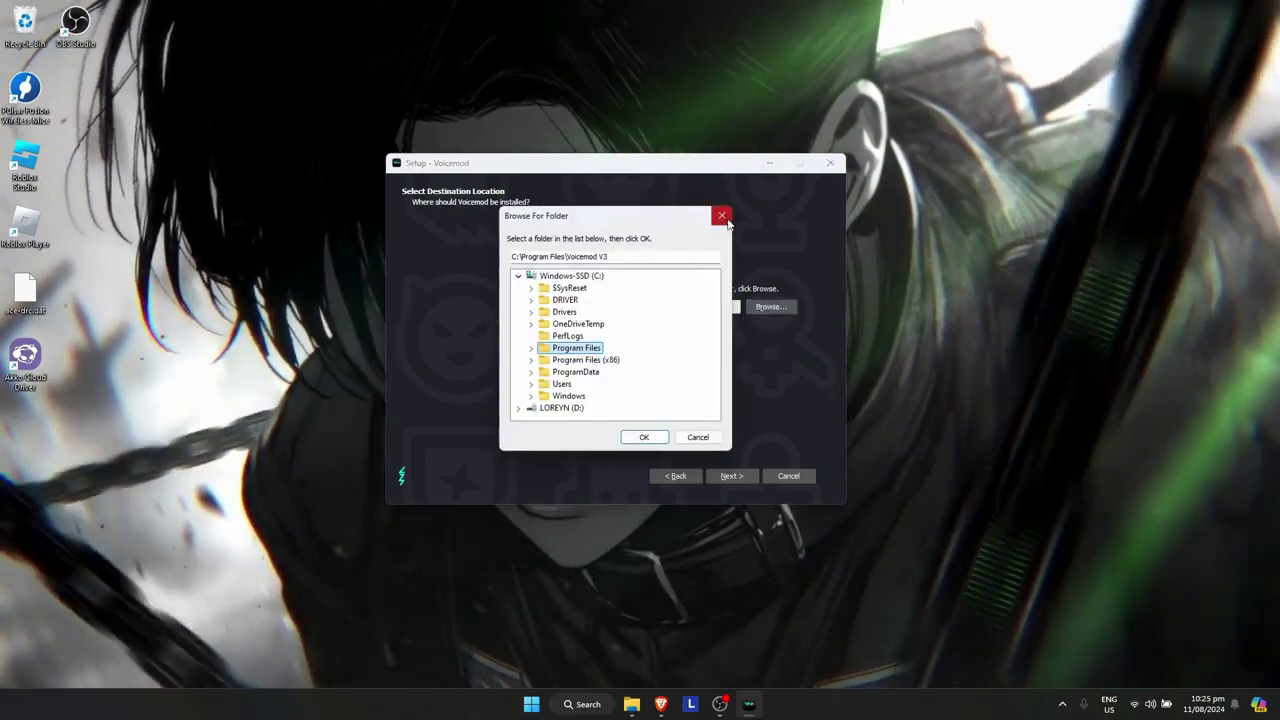
left_click(724, 219)
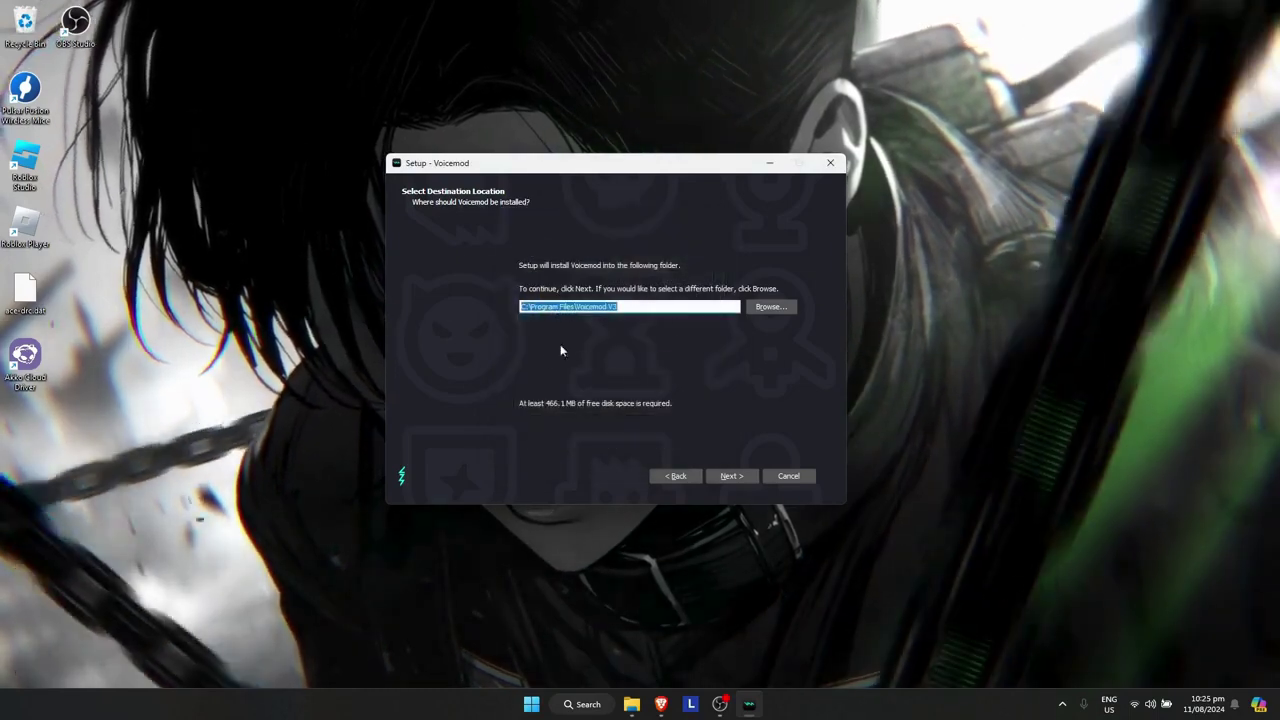
Install Voicemod into the default C:\Program Files\Voicemod V3 folder with desktop and Quick Launch shortcuts enabled
left_click(741, 481)
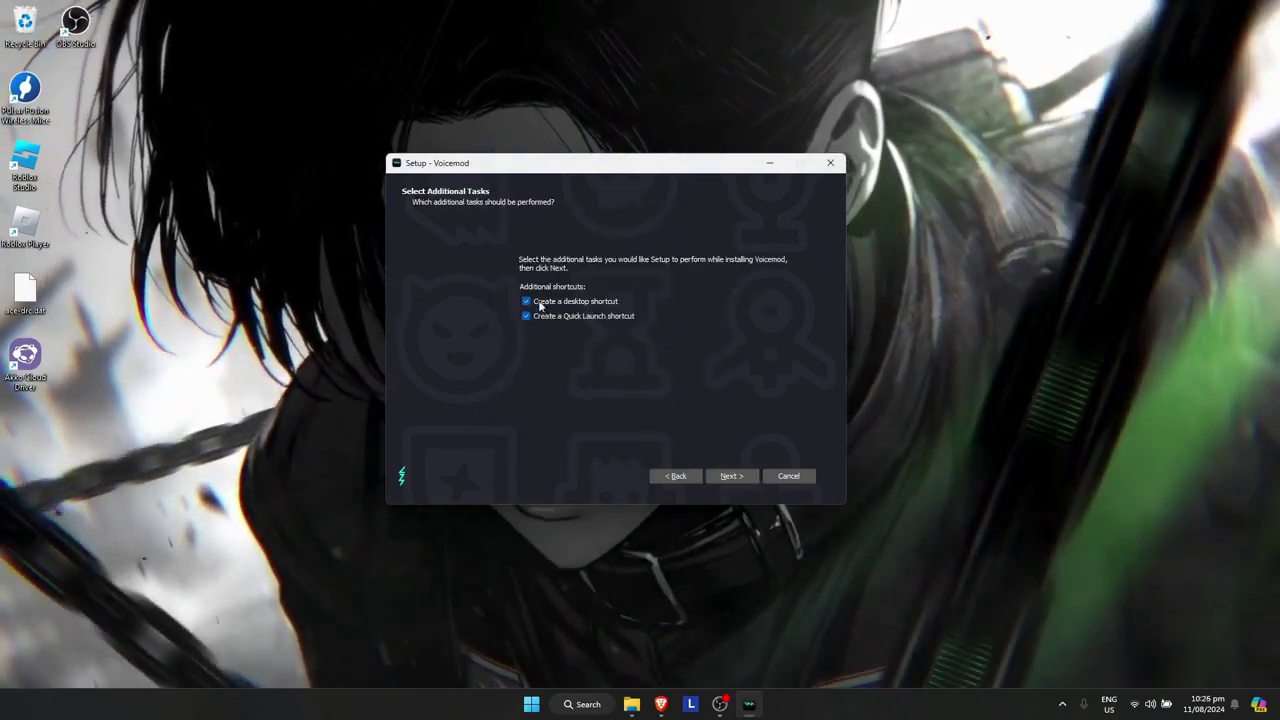
left_click(526, 301)
left_click(526, 316)
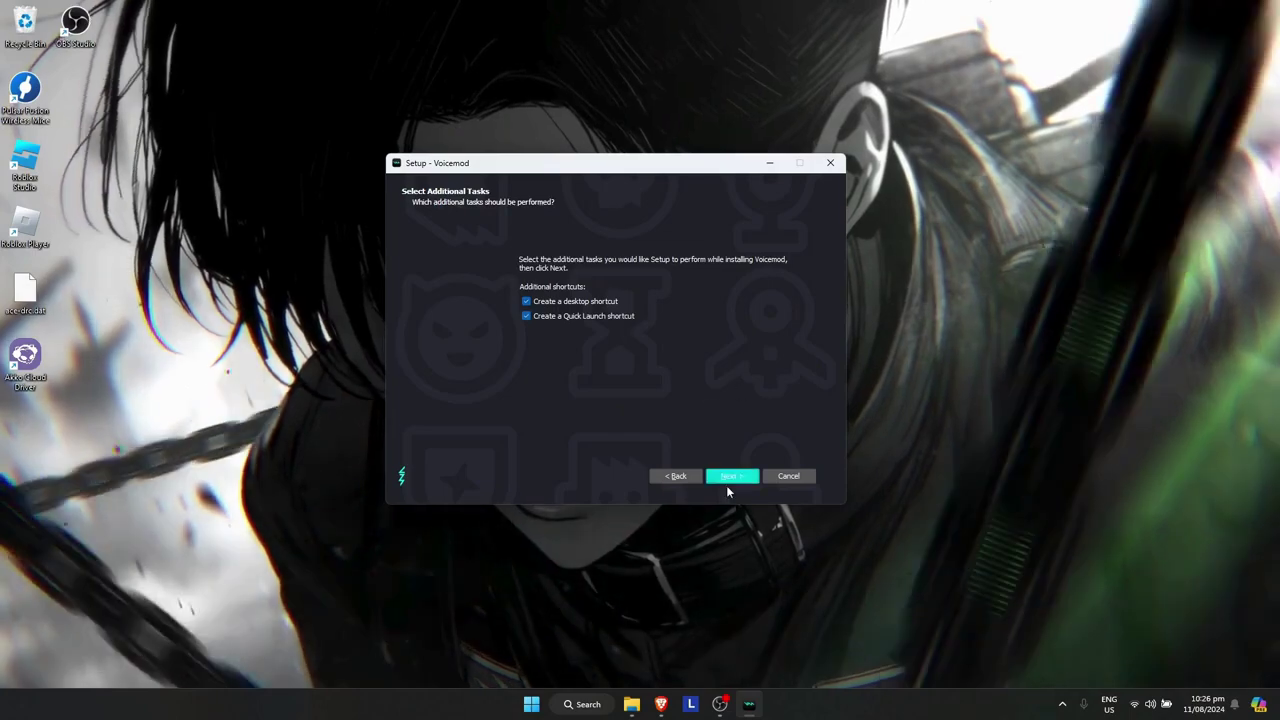
left_click(742, 482)
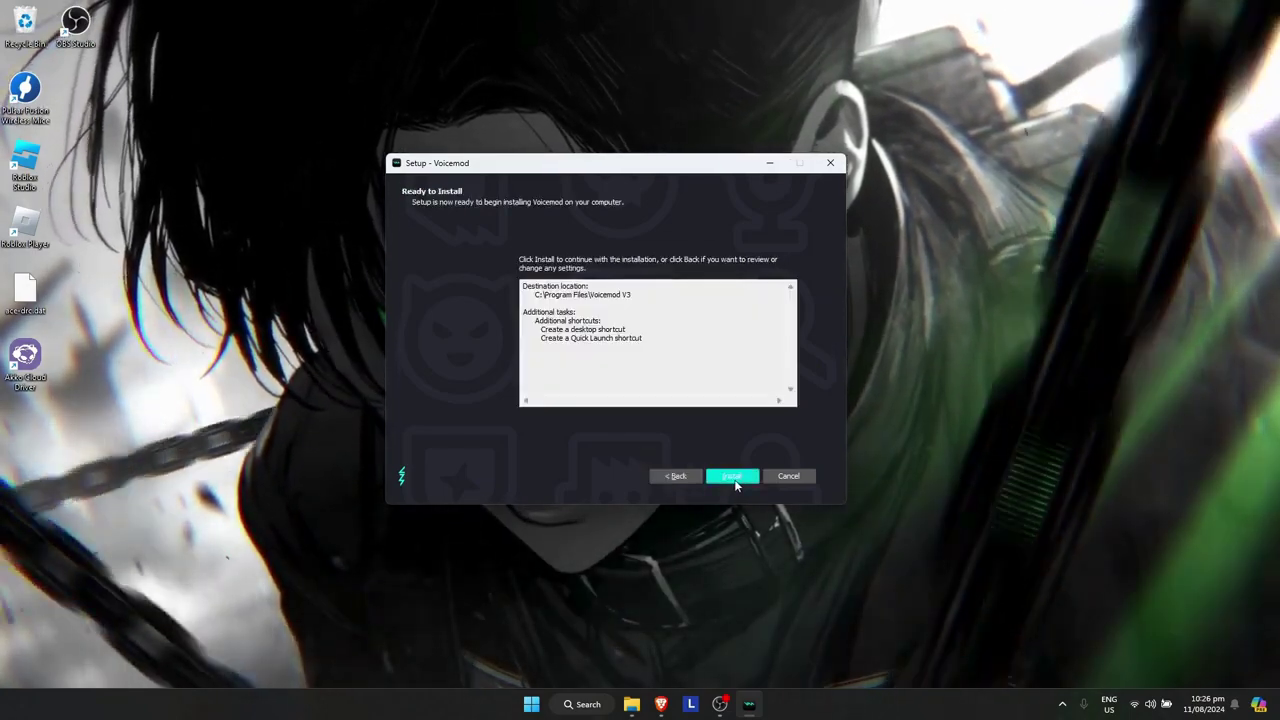
left_click(737, 484)
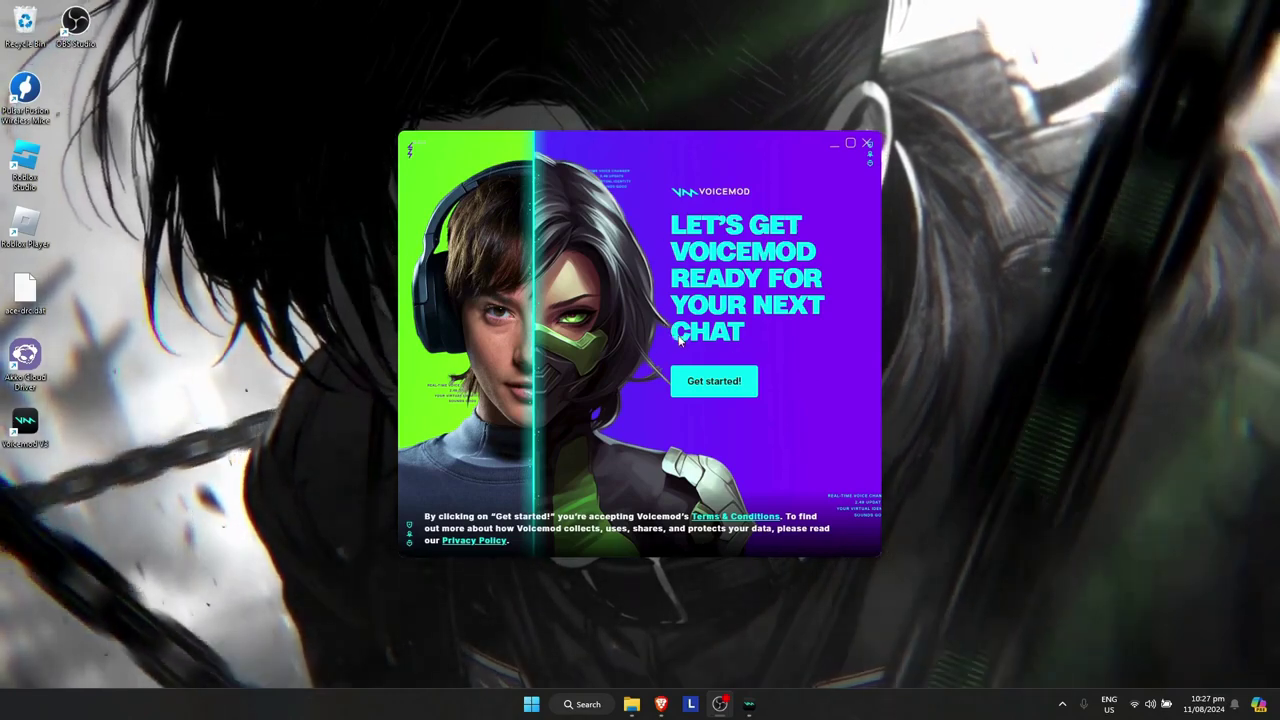
Complete the Voicemod first-run setup with the USB Condenser Microphone and the 2- G435 Bluetooth Gaming Headset headphones
left_click(699, 387)
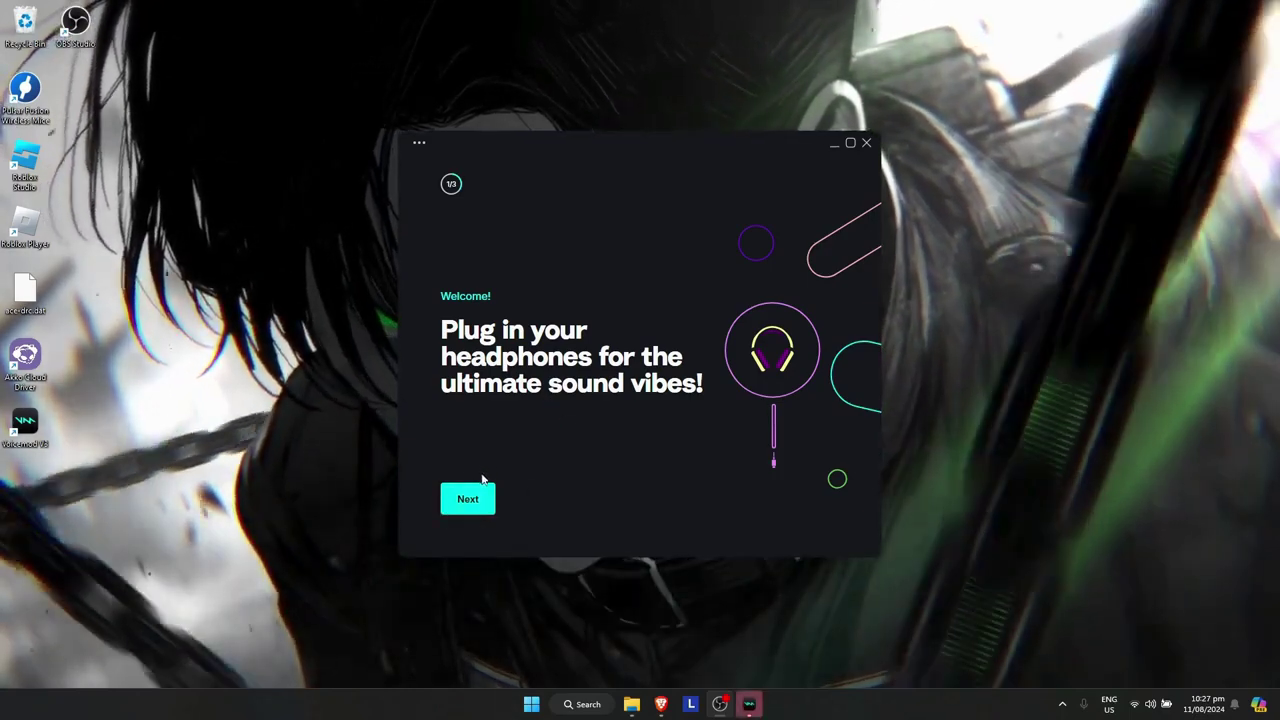
left_click(470, 503)
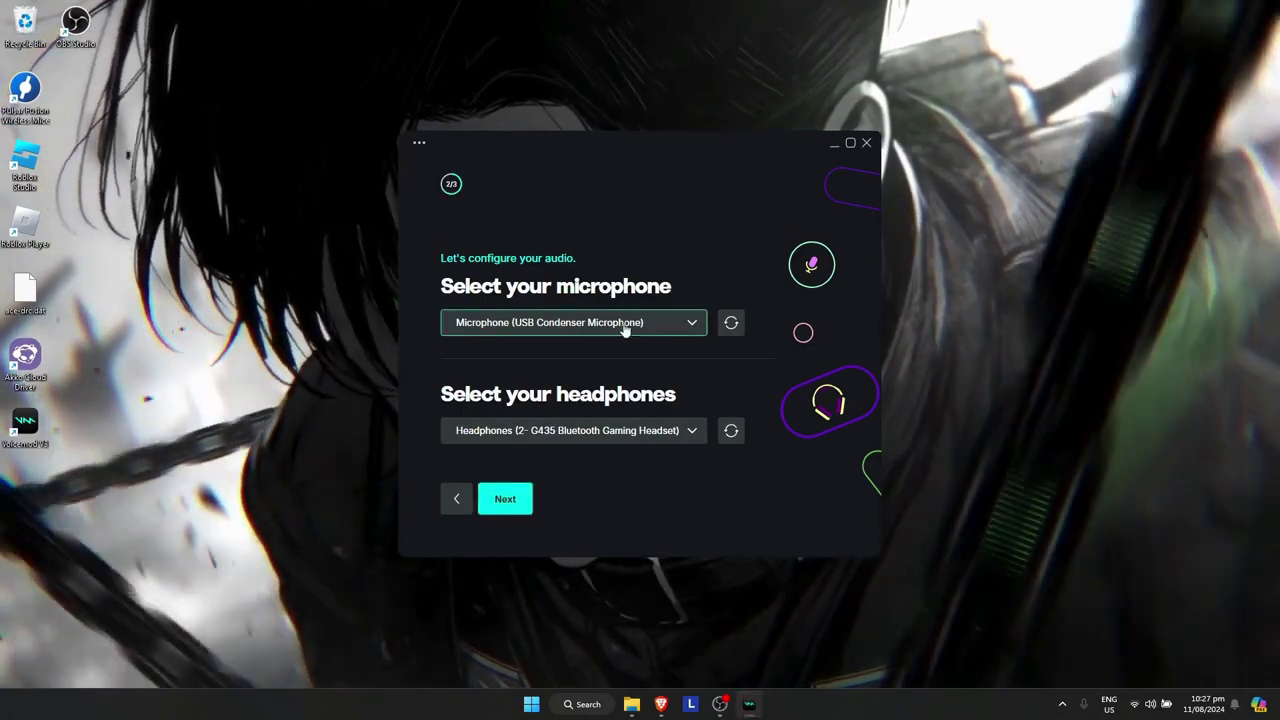
left_click(625, 325)
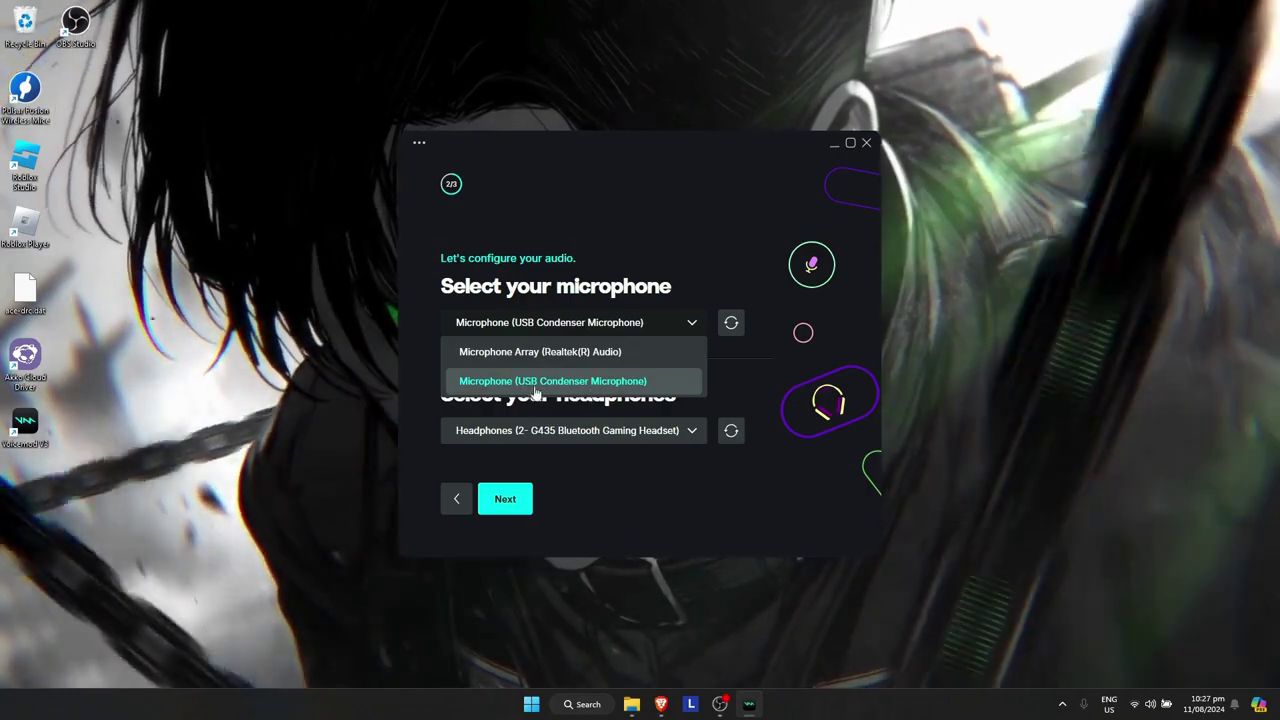
left_click(405, 500)
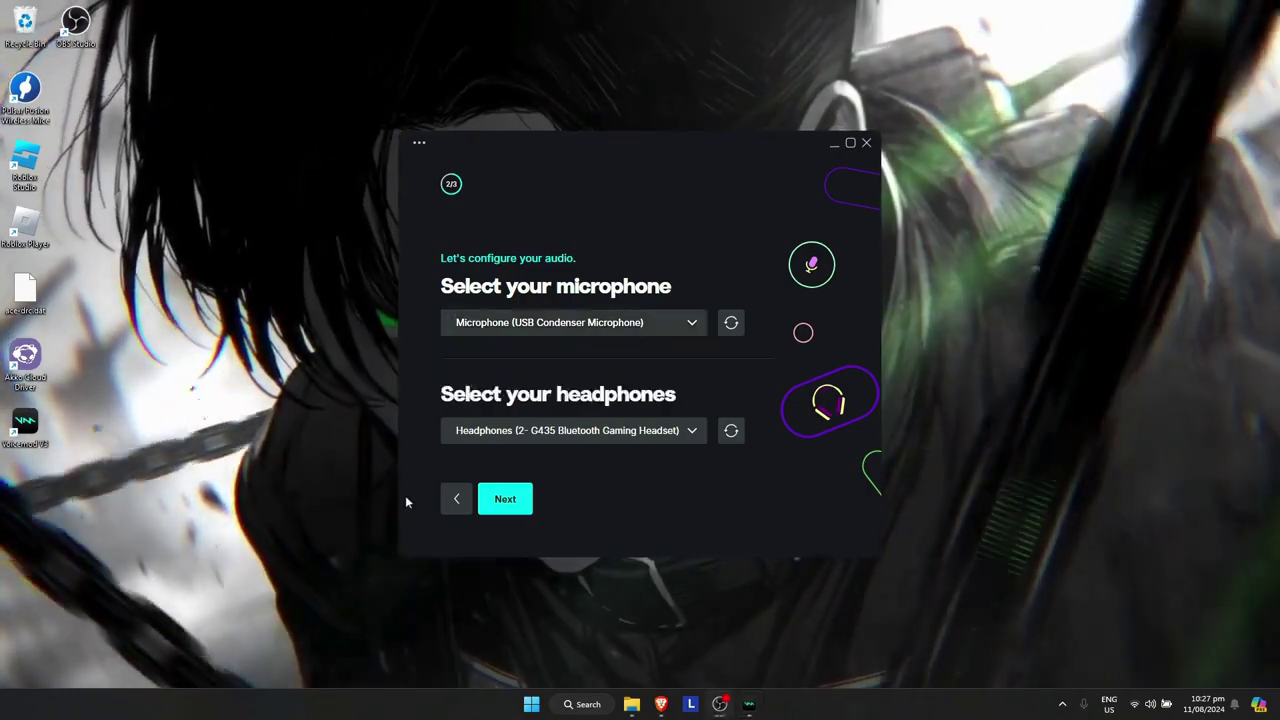
left_click(563, 437)
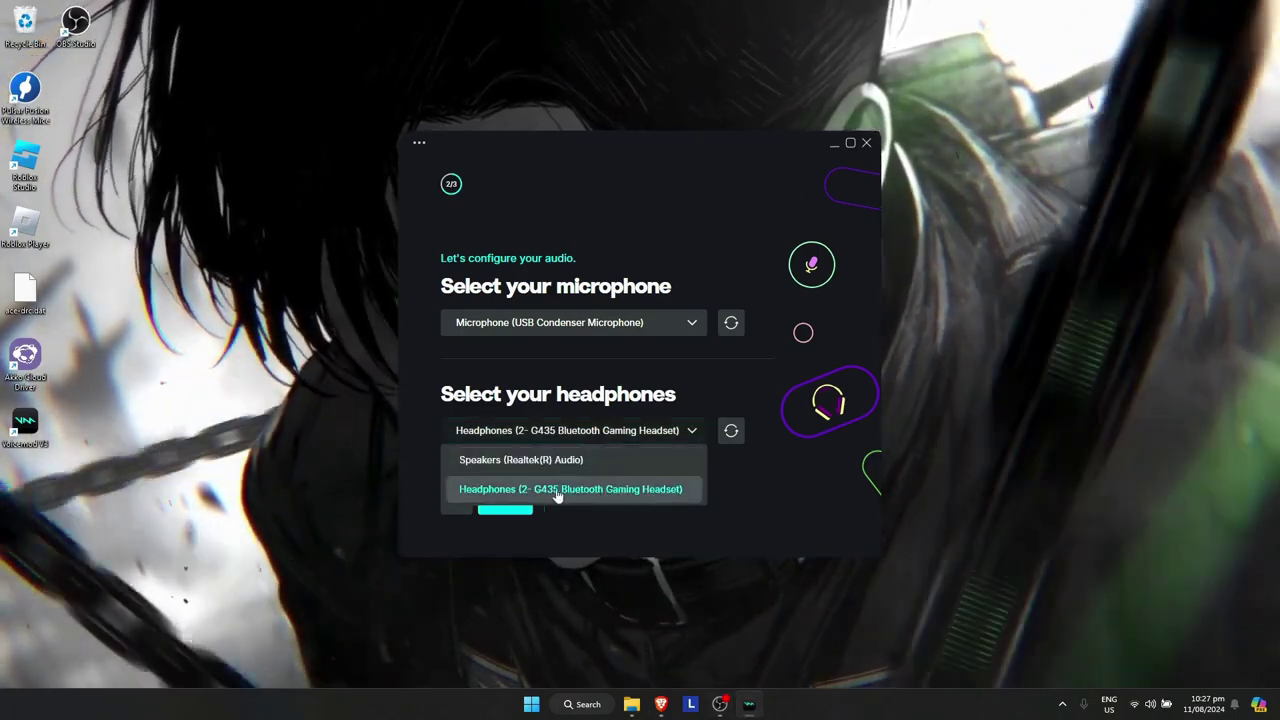
left_click(566, 491)
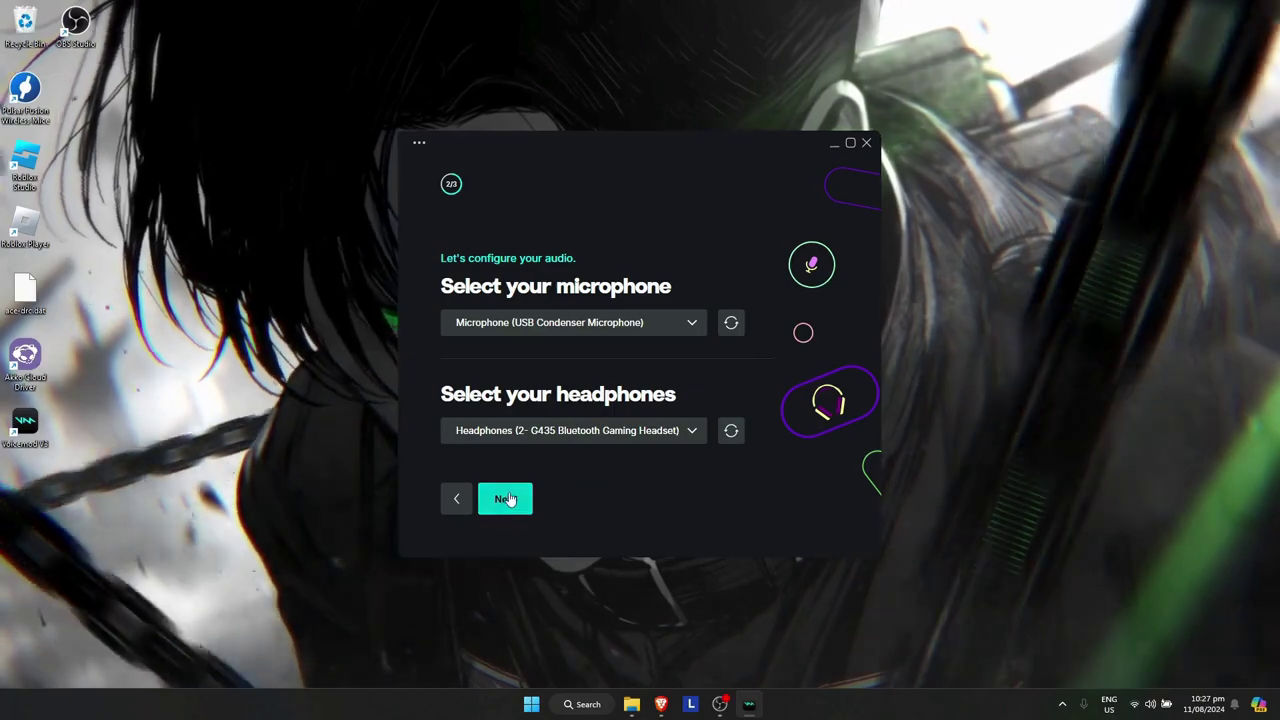
left_click(510, 501)
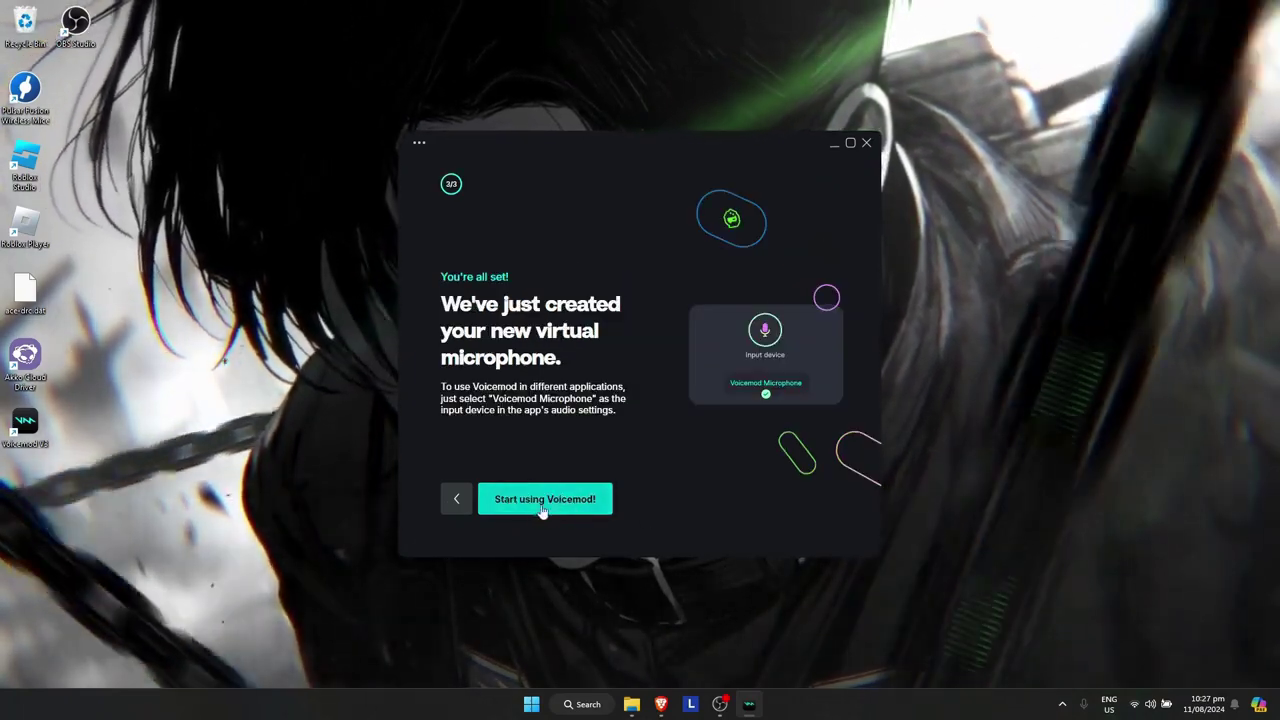
left_click(603, 503)
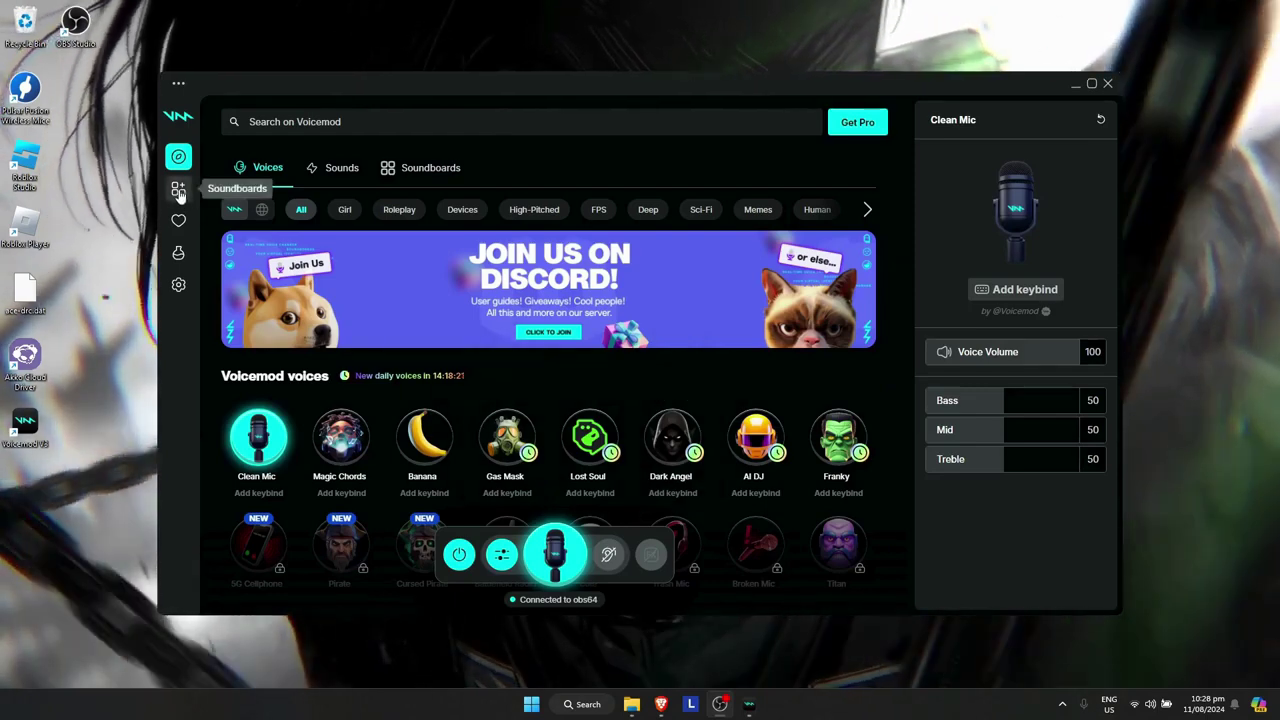
Open My first soundboard and browse the voices and community sounds available for its empty slots
left_click(178, 190)
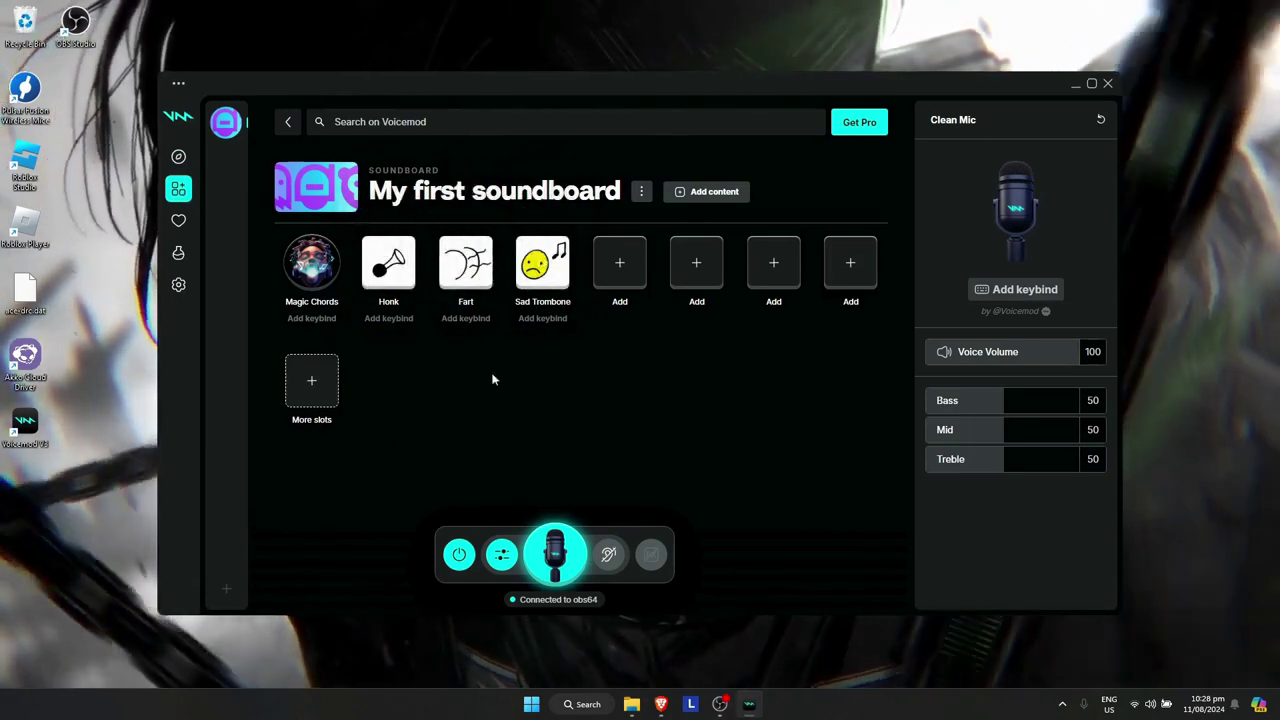
left_click(619, 270)
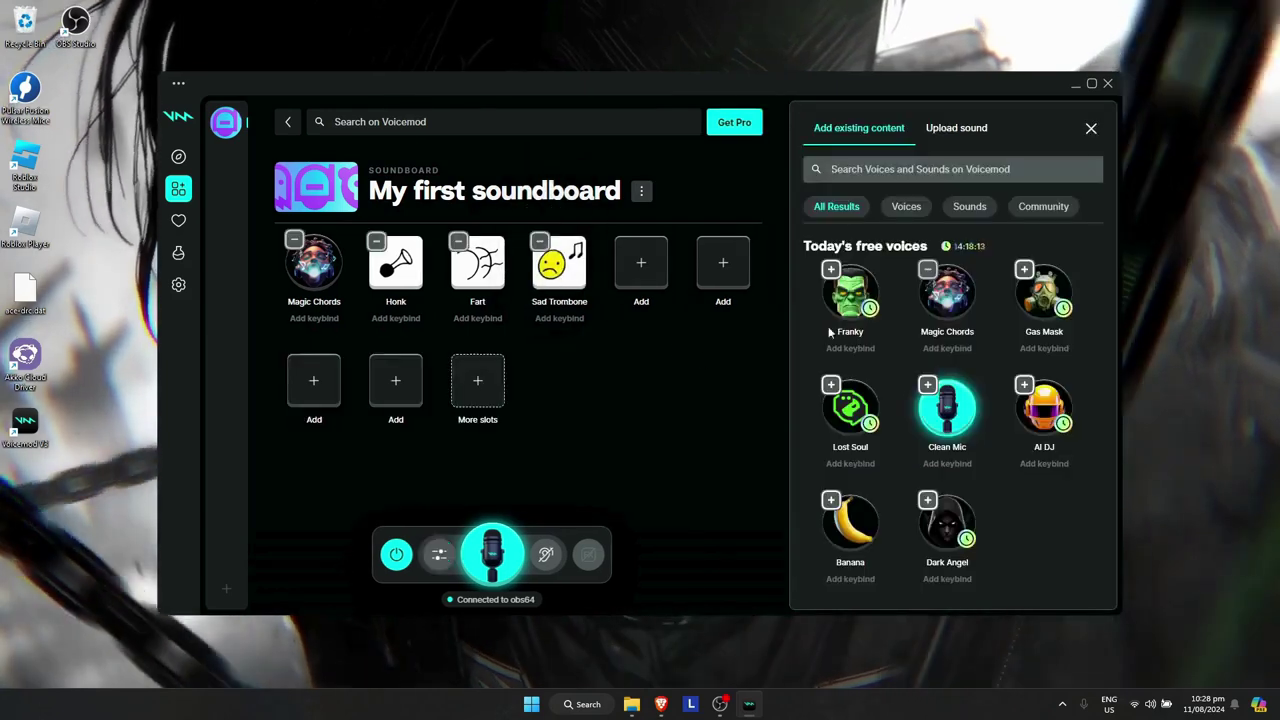
scroll(930, 400, "down", 3)
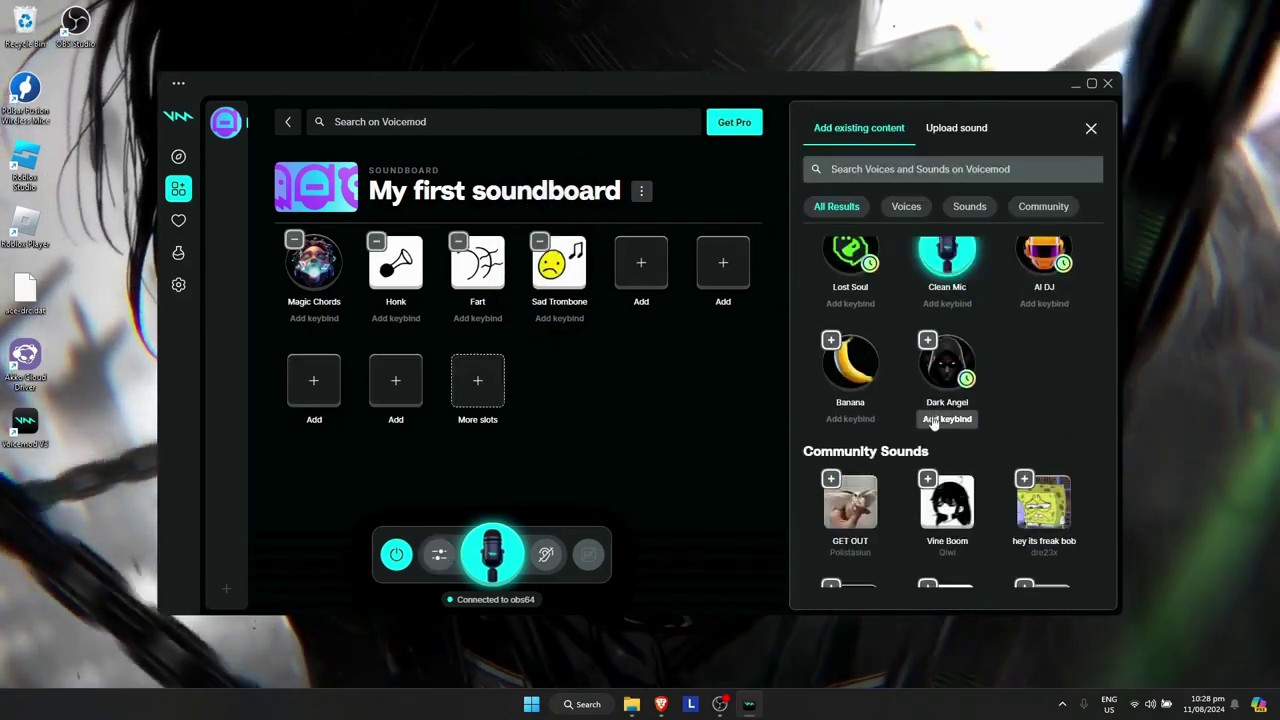
scroll(950, 398, "up", 3)
scroll(873, 418, "down", 3)
scroll(900, 400, "up", 3)
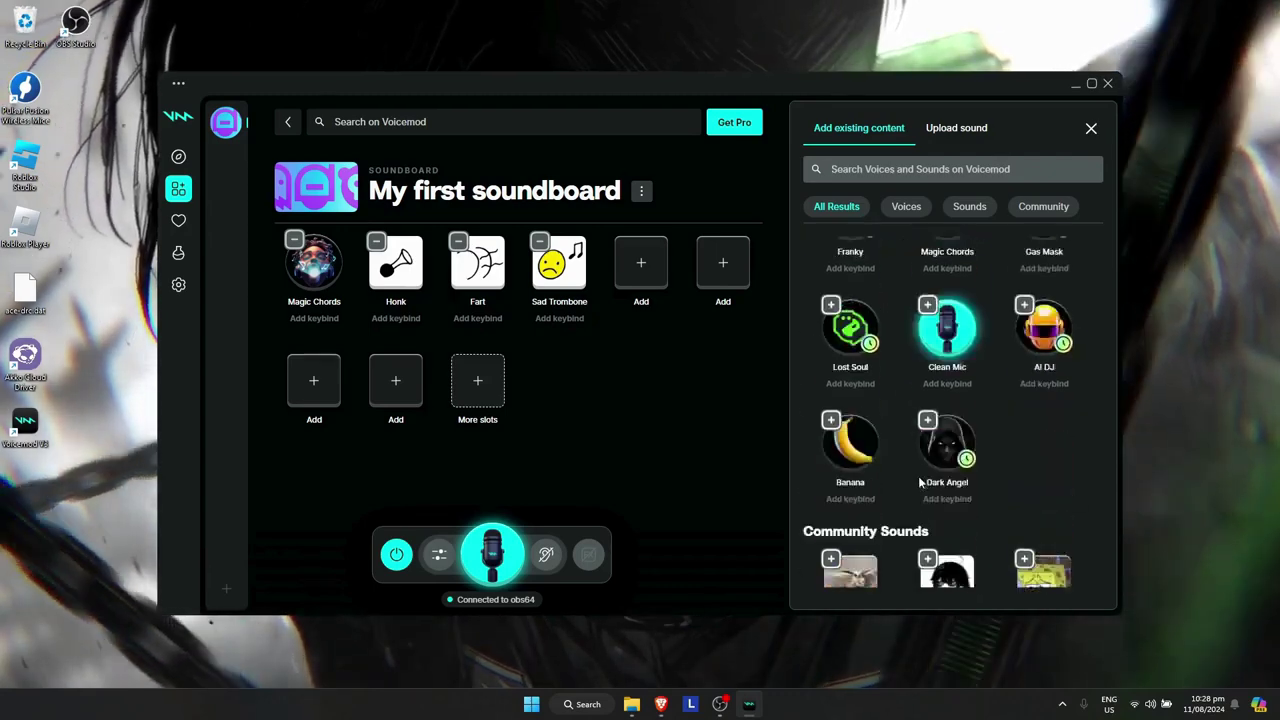
View the option for uploading custom sound files to the soundboard, and close it without adding a file
left_click(952, 131)
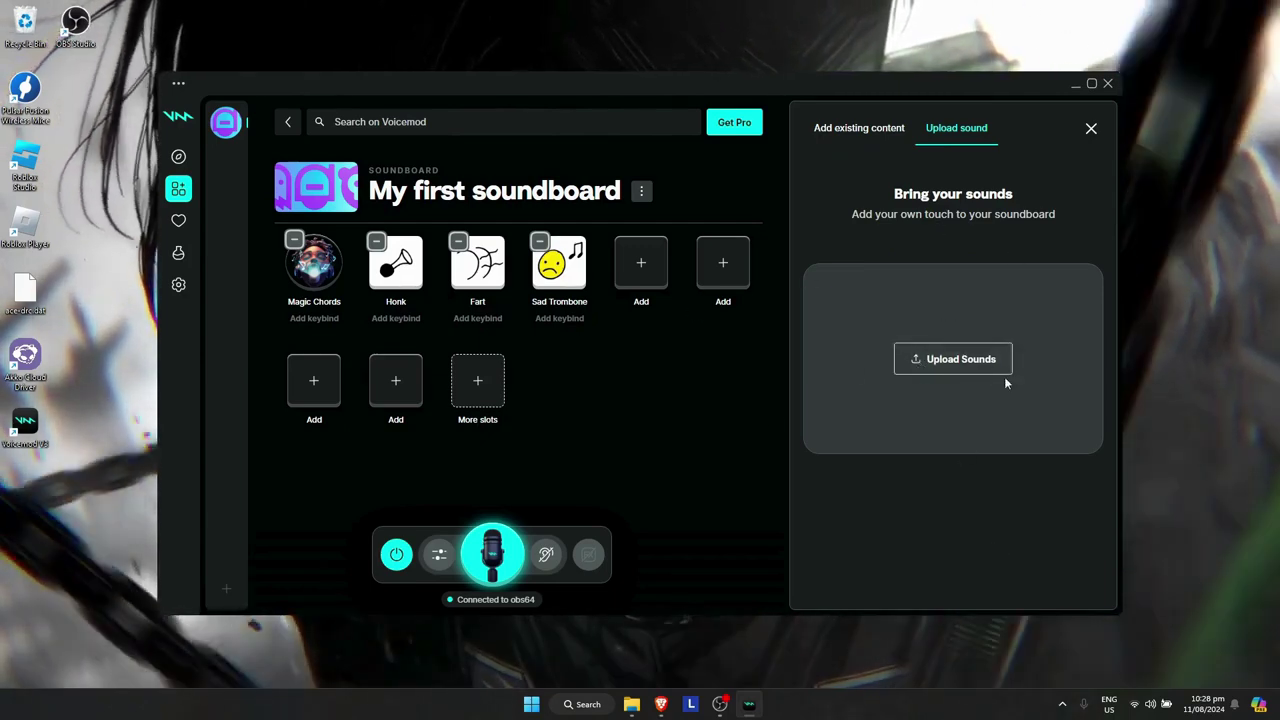
left_click(962, 366)
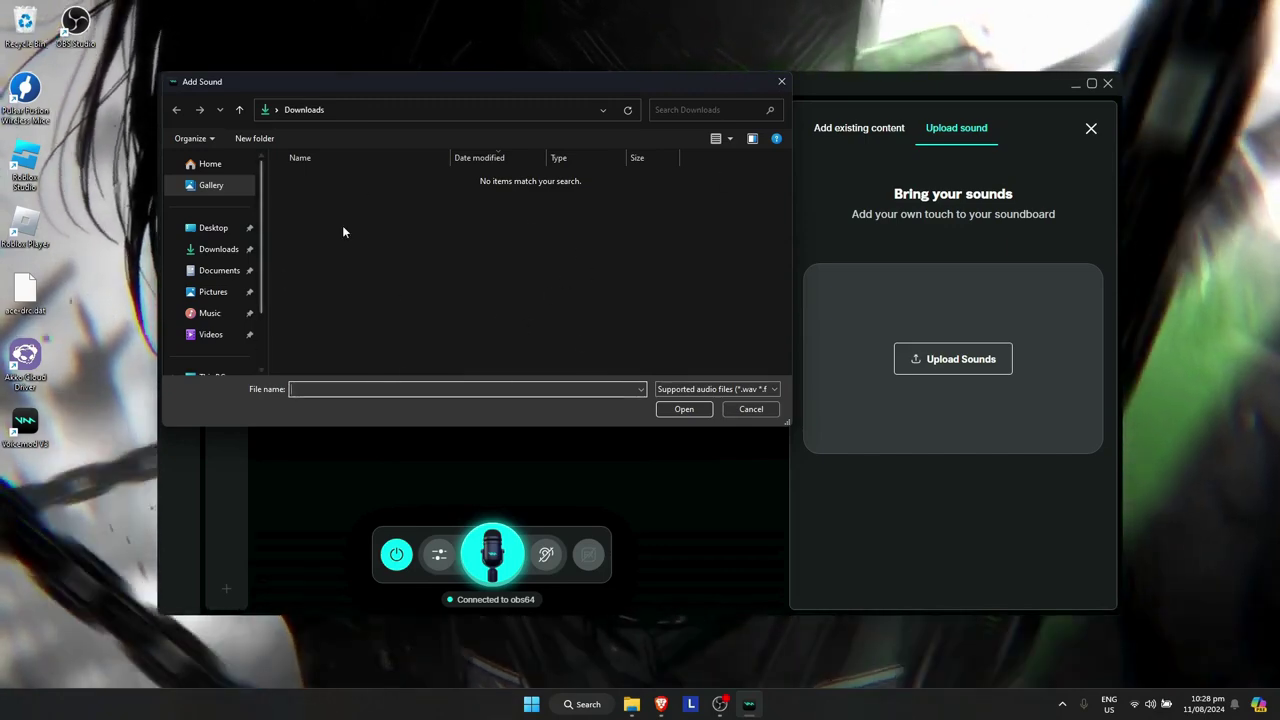
left_click(782, 82)
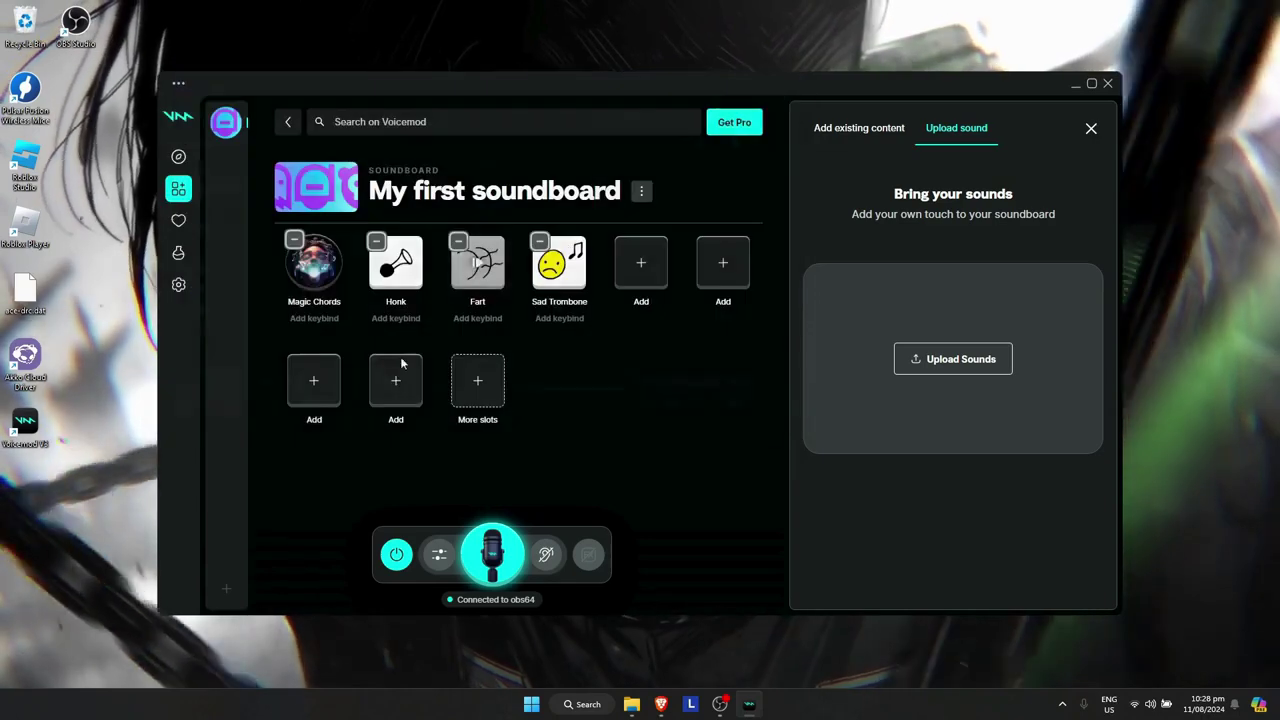
left_click(1091, 128)
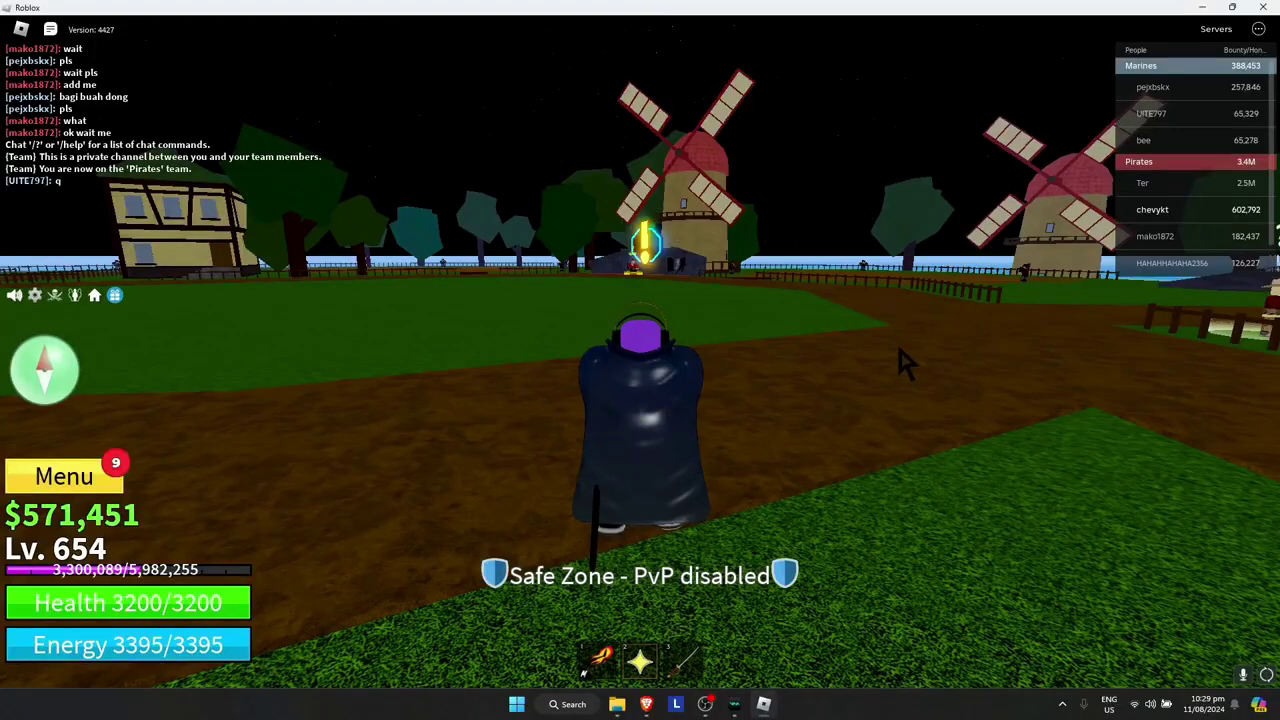
Look through the in-game Roblox settings for the audio input and output device options
key("Escape")
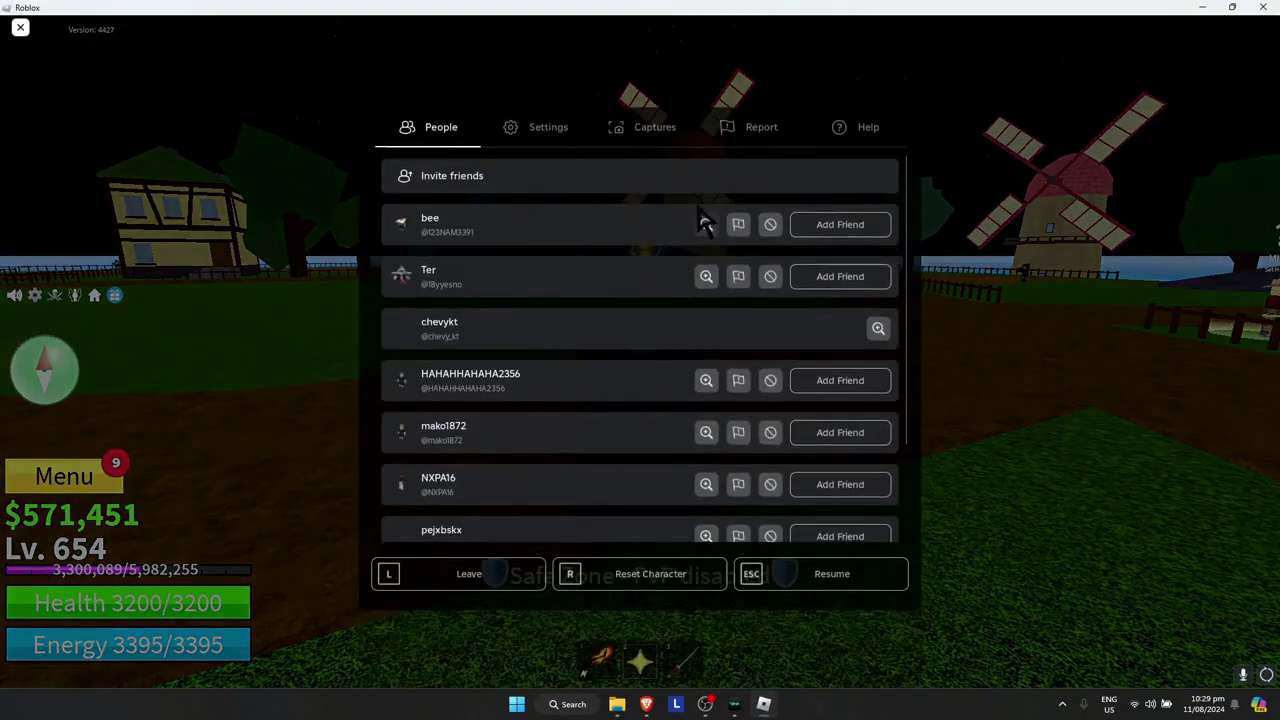
left_click(556, 127)
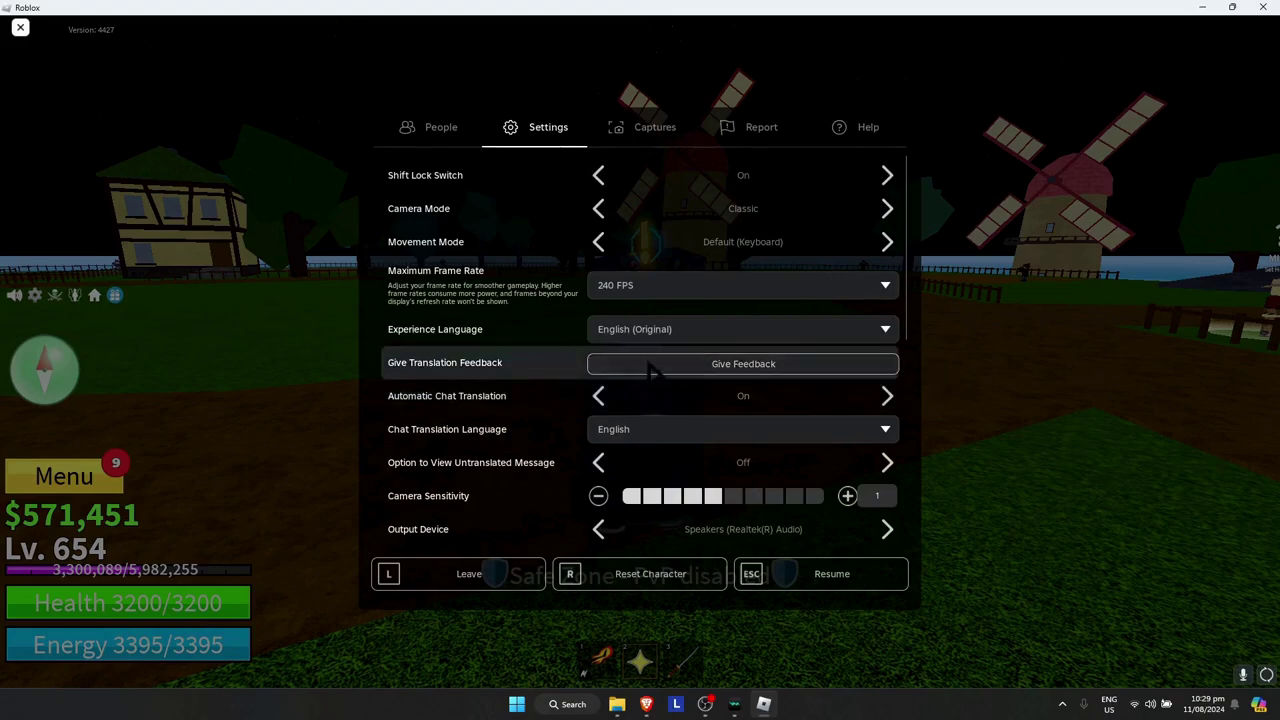
scroll(565, 355, "down", 3)
scroll(596, 355, "up", 2)
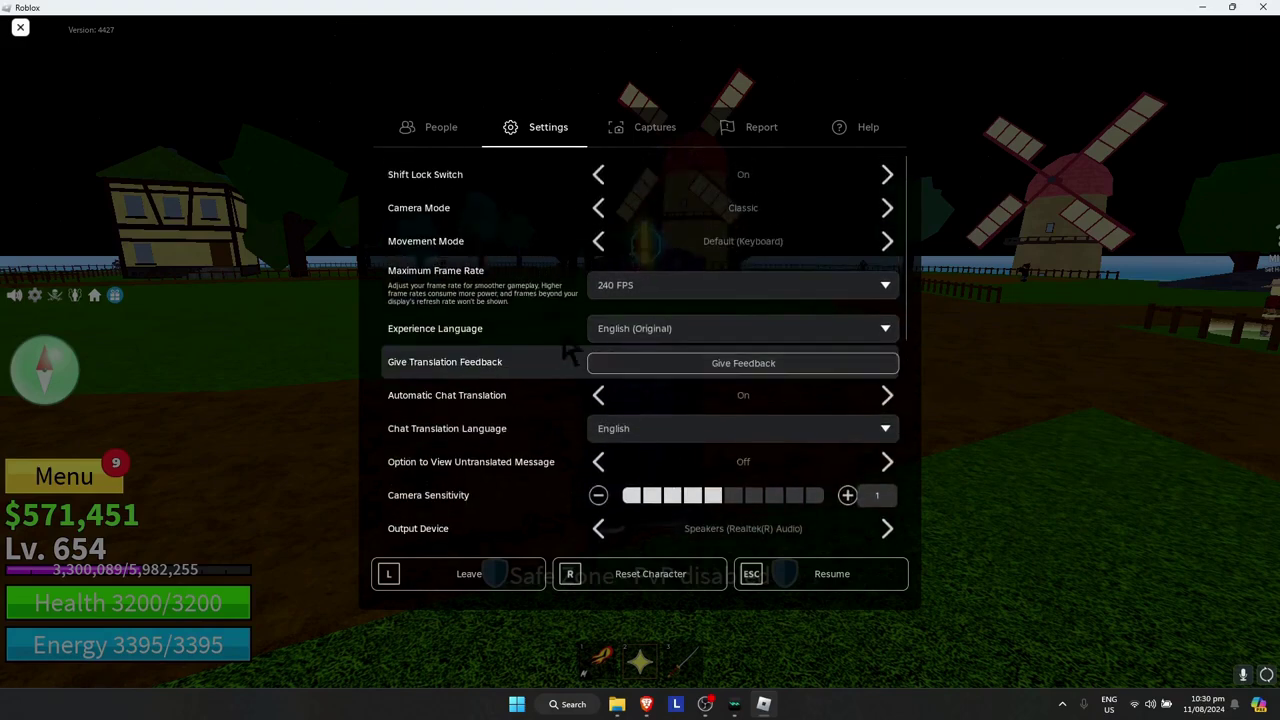
scroll(560, 390, "down", 3)
scroll(497, 430, "up", 2)
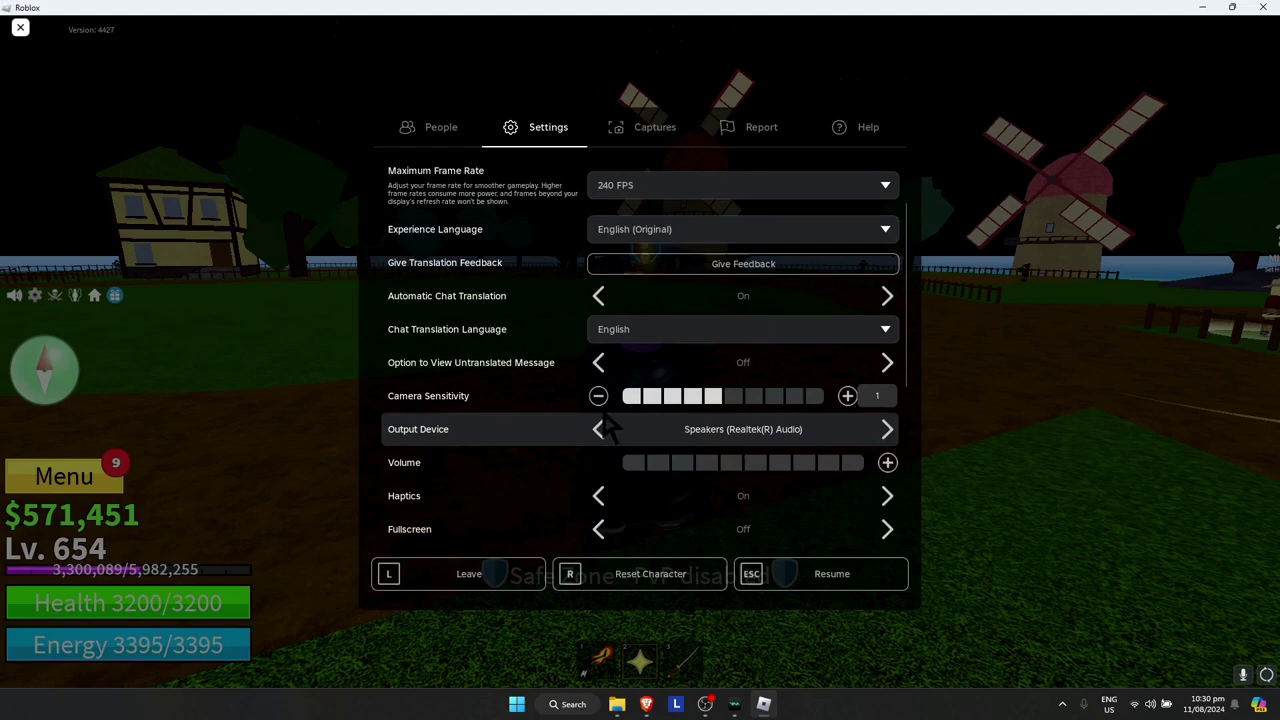
scroll(518, 455, "down", 2)
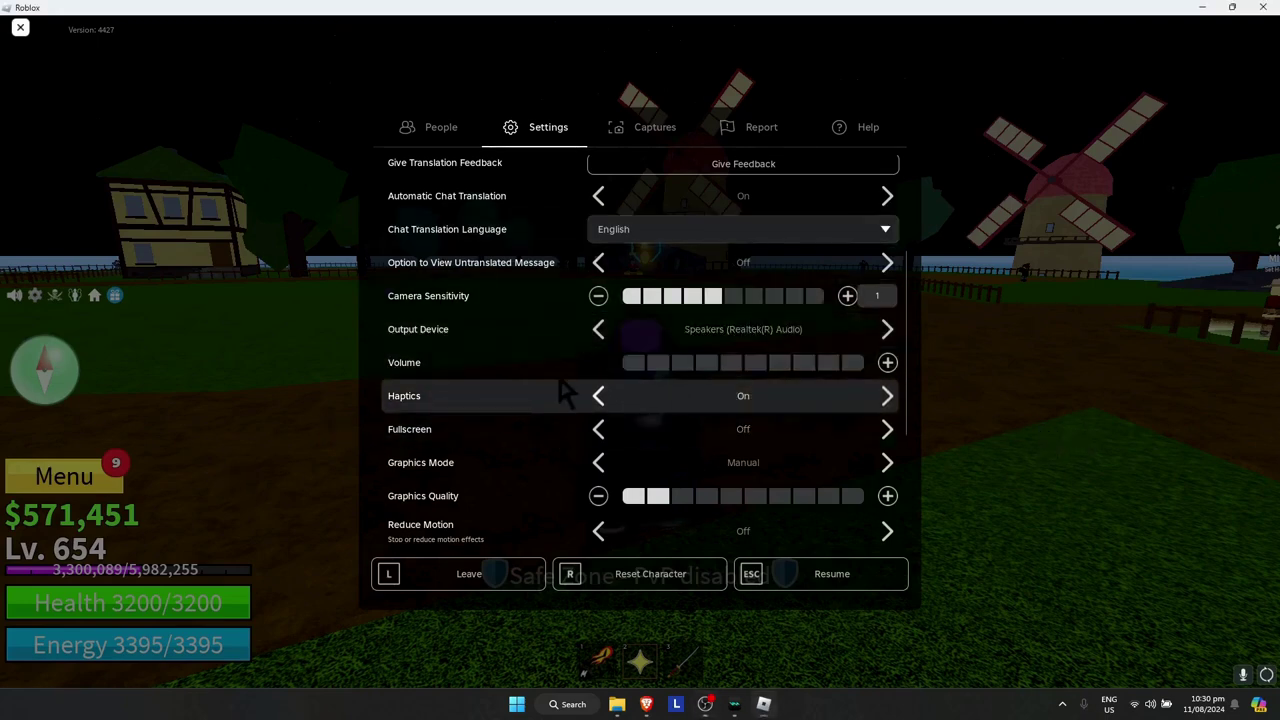
scroll(500, 175, "up", 1)
scroll(594, 291, "down", 3)
scroll(594, 288, "up", 1)
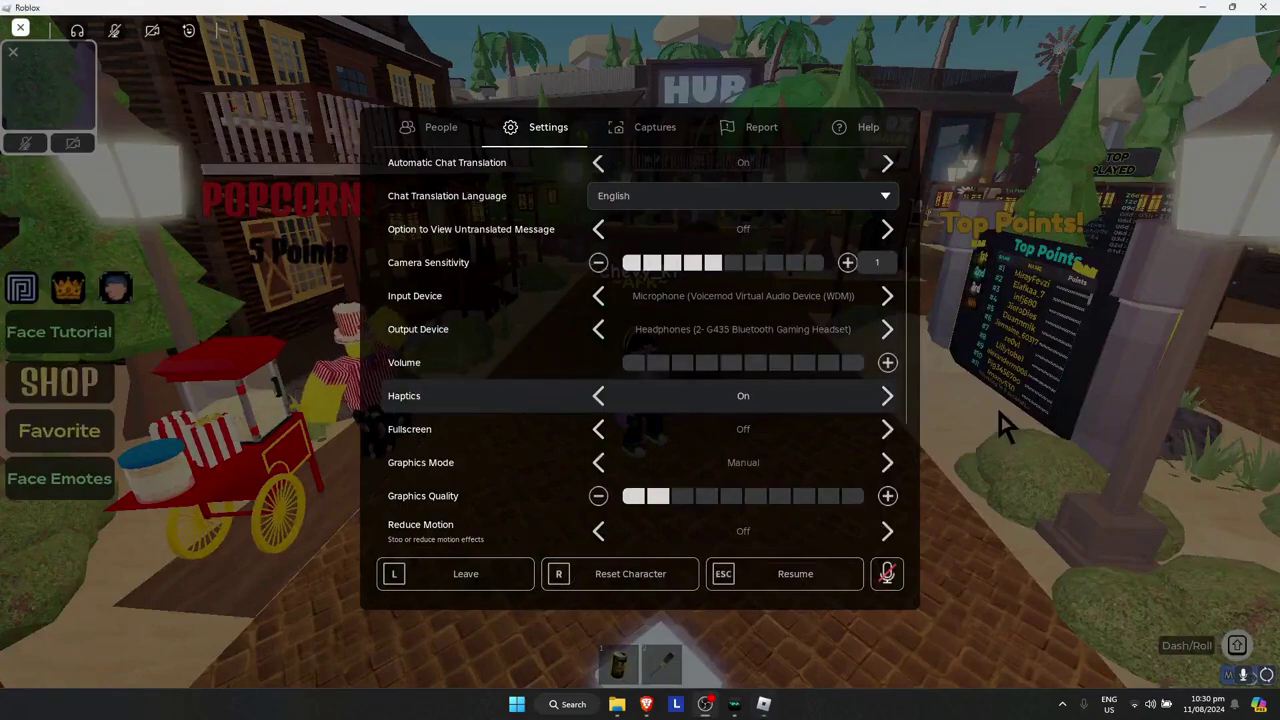
Reopen the settings in the voice-chat-enabled Roblox game, check the selected input and output devices, and return to the game
key("Escape")
key("Escape")
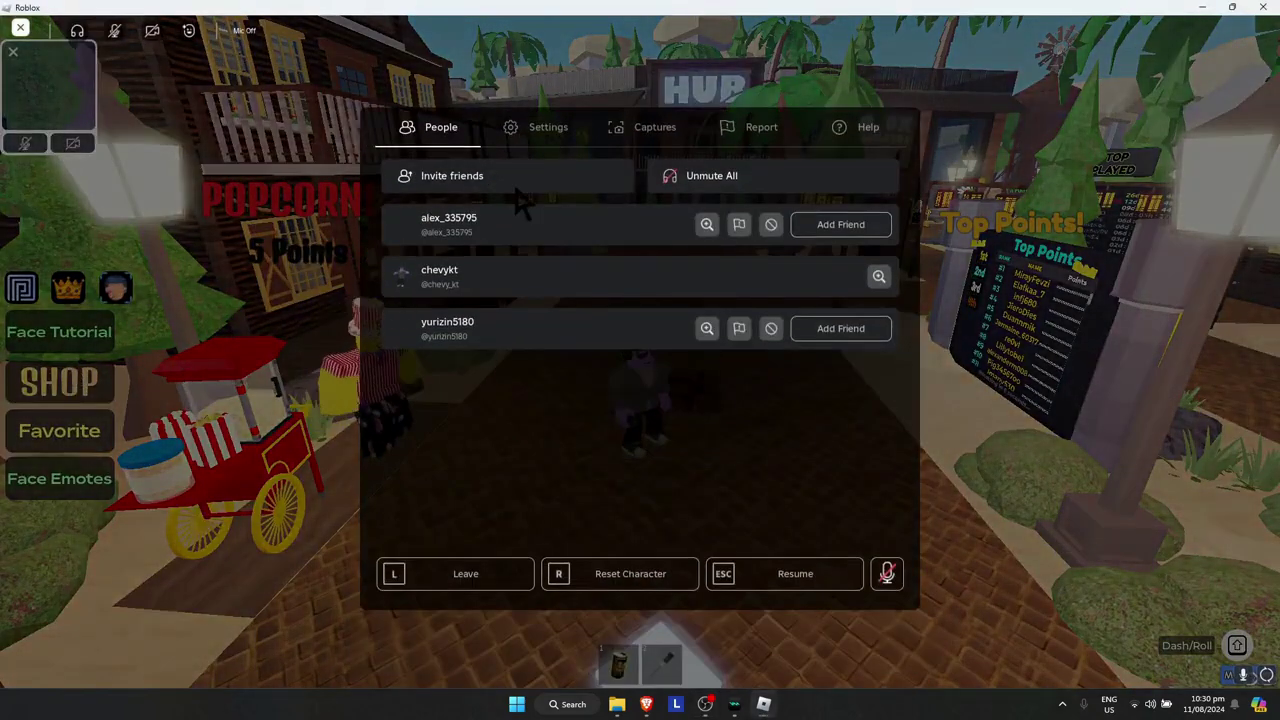
left_click(563, 127)
scroll(560, 355, "down", 3)
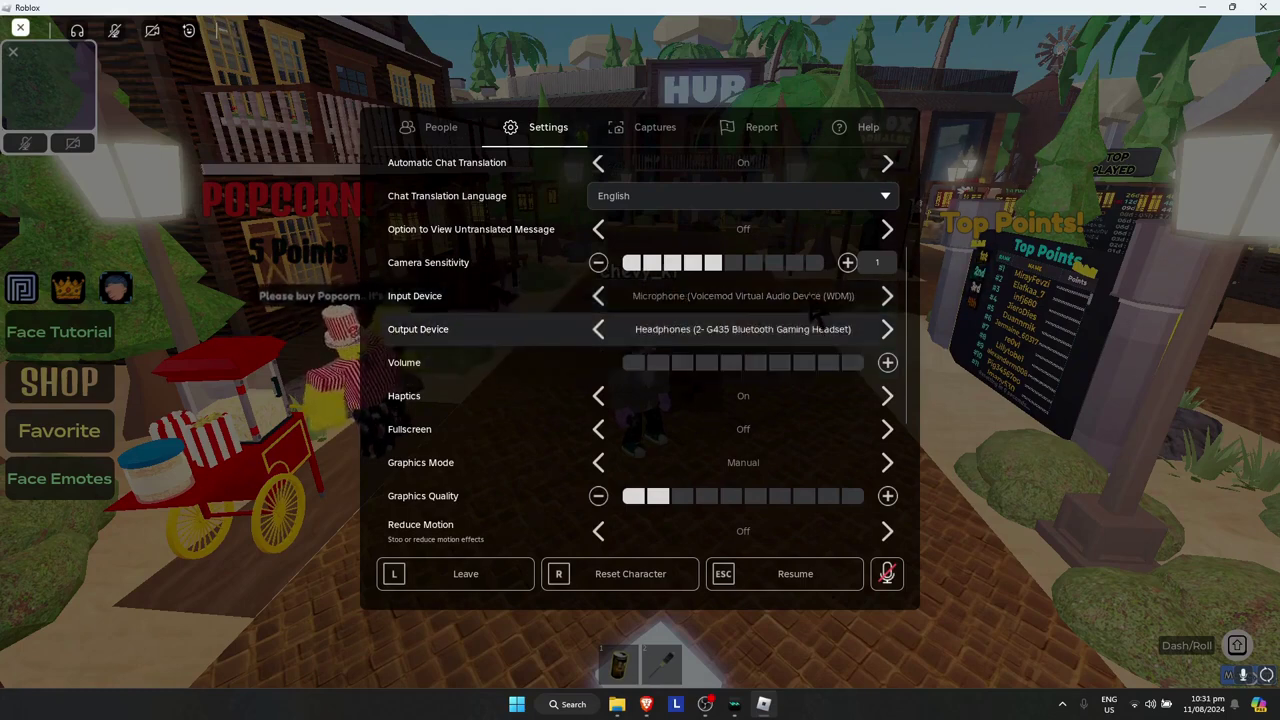
scroll(798, 314, "up", 1)
key("Up")
key("Down")
key("Down")
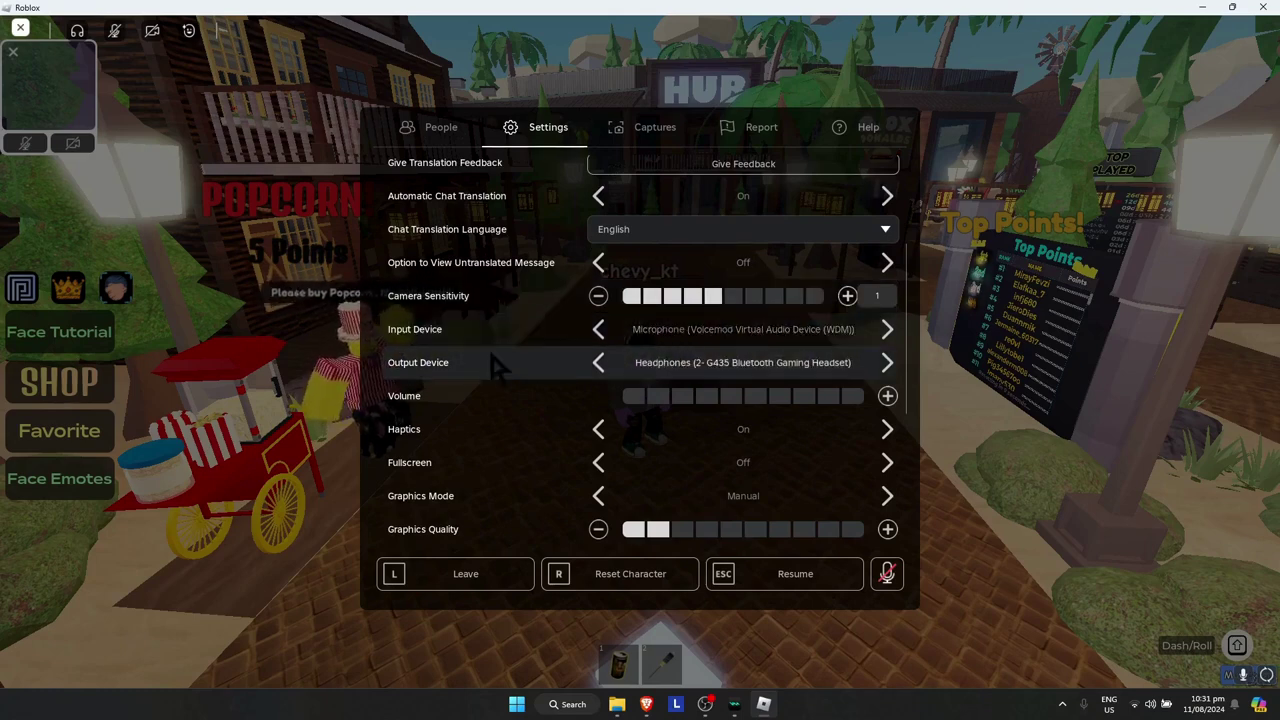
key("Up")
key("Up")
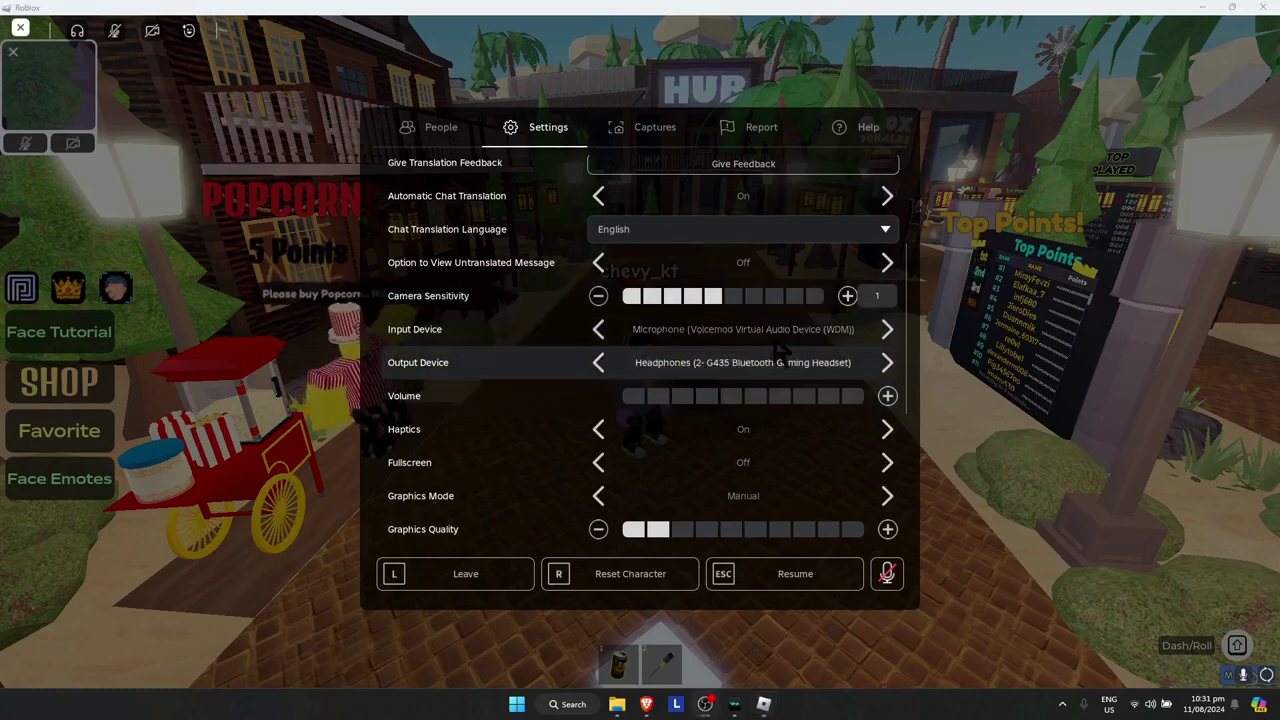
key("Down")
key("Down")
key("Down")
key("Down")
key("Down")
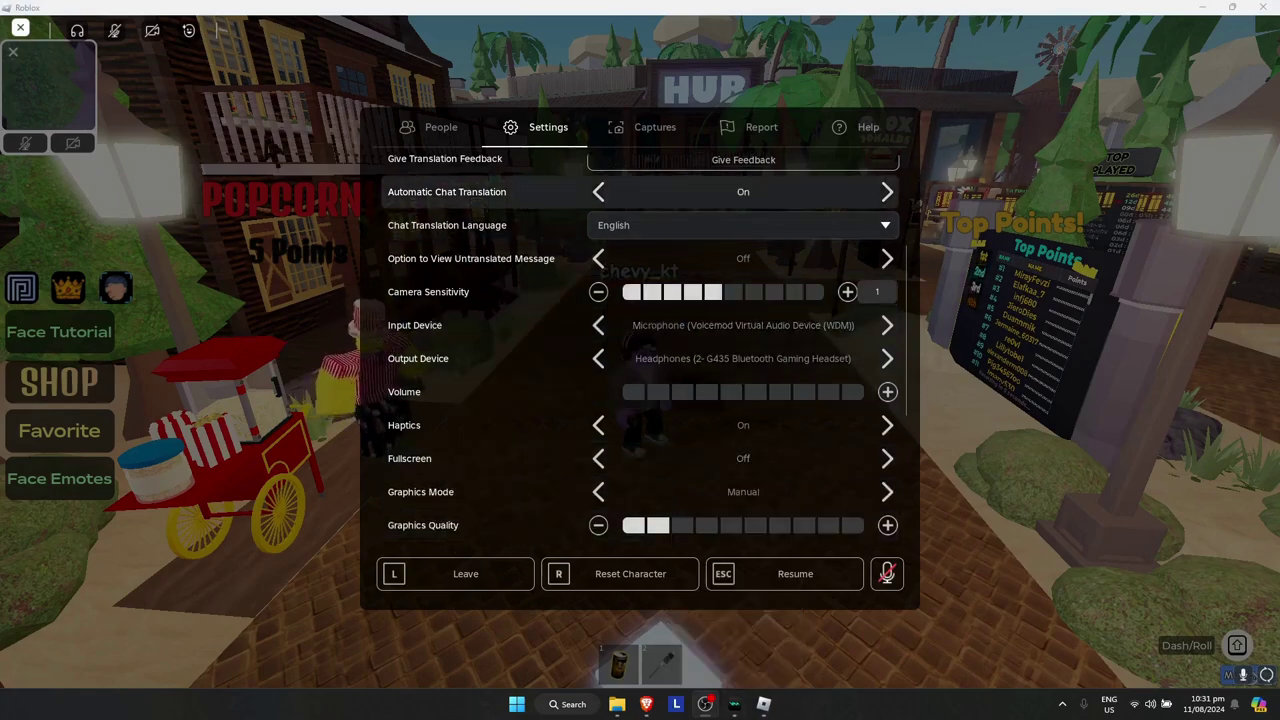
key("Escape")
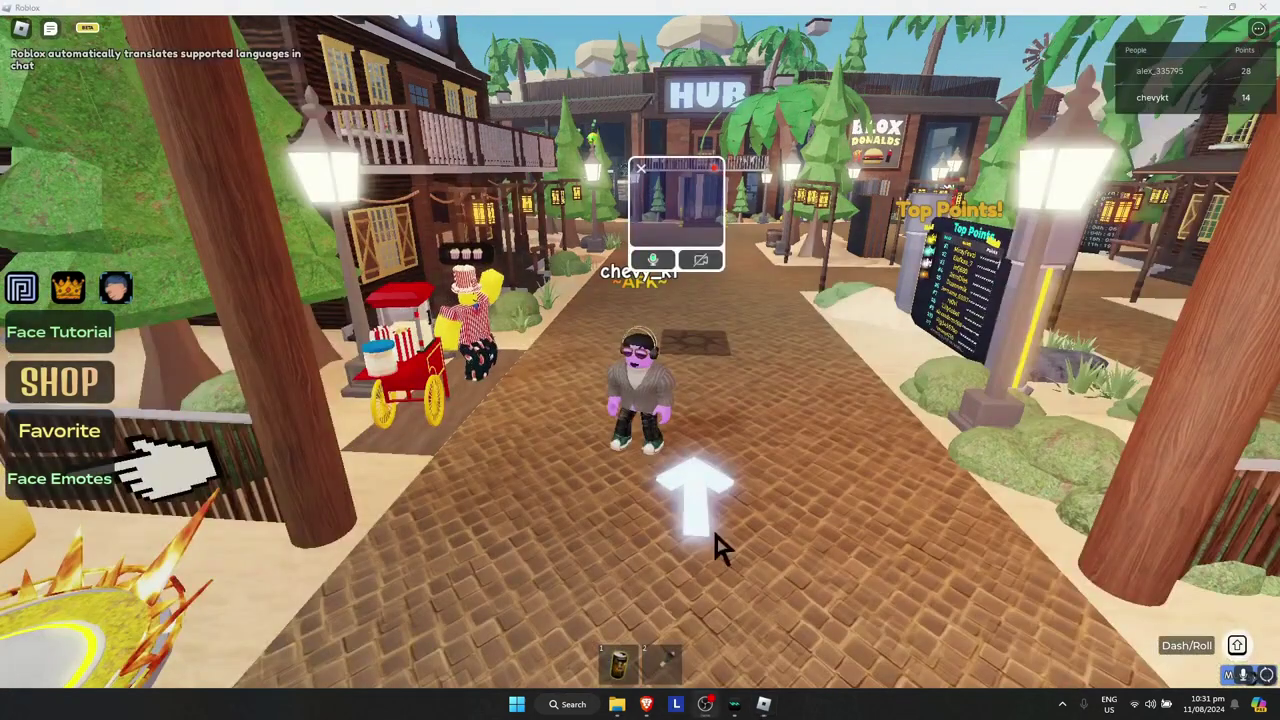
Switch to Voicemod, play the Sad Trombone and Fart sounds with the Roblox voice chat in view, and minimize Voicemod
left_click(734, 704)
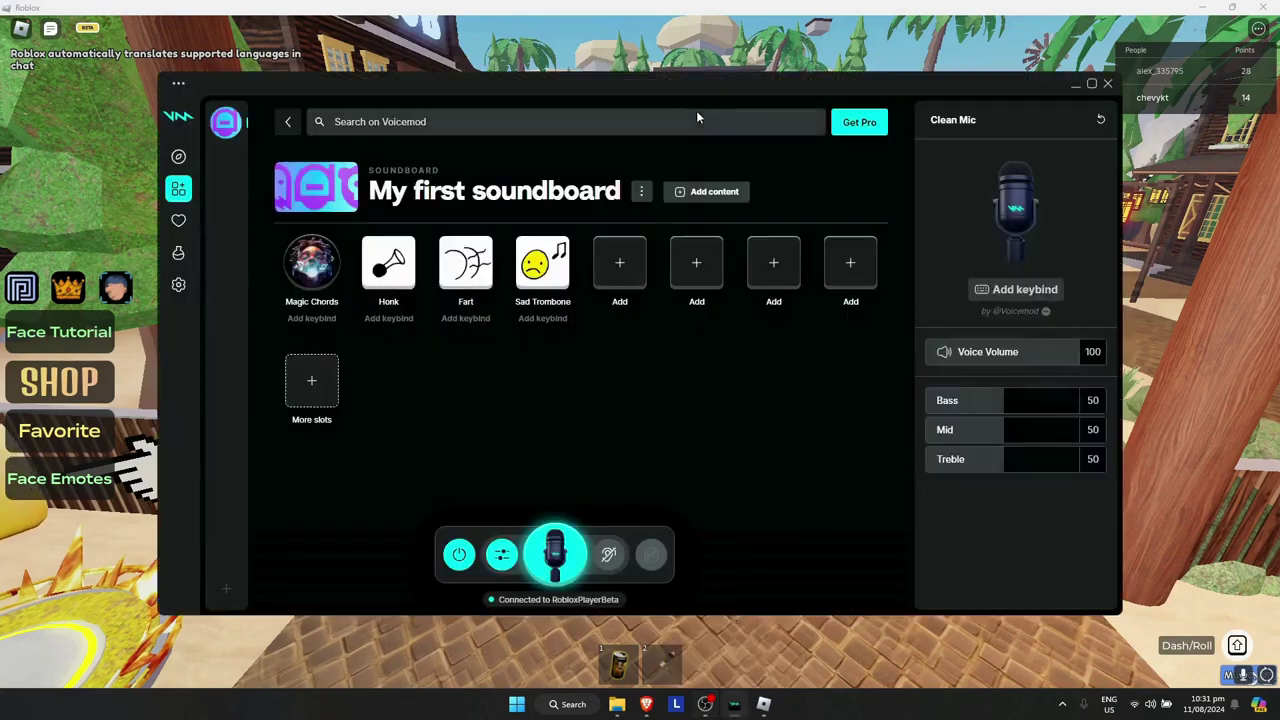
left_click_drag(741, 94, 807, 354)
left_click(607, 526)
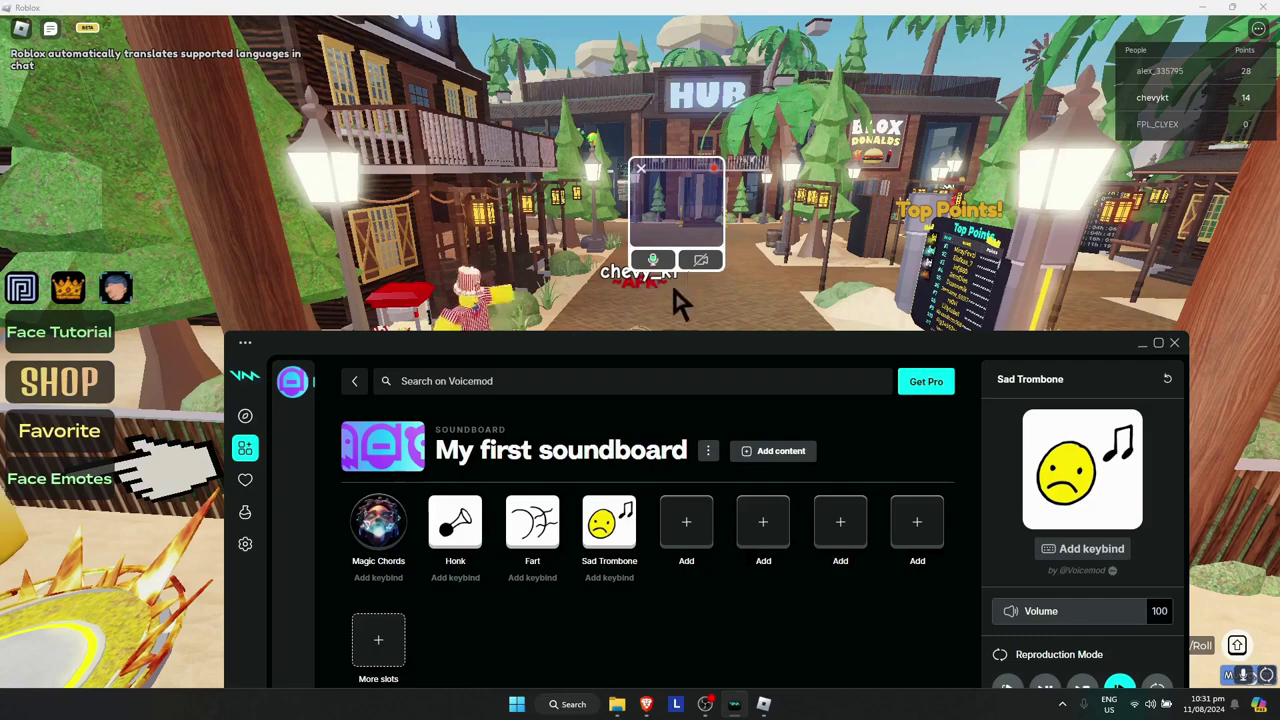
left_click(533, 525)
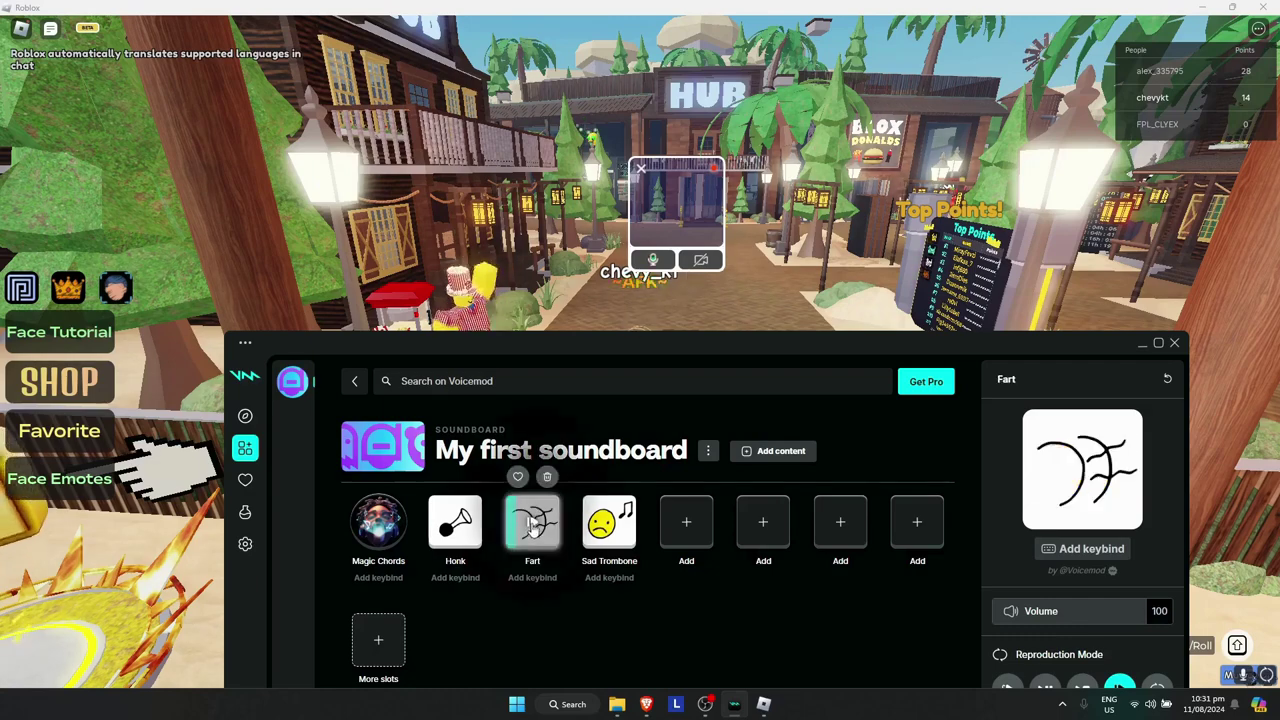
left_click(1142, 343)
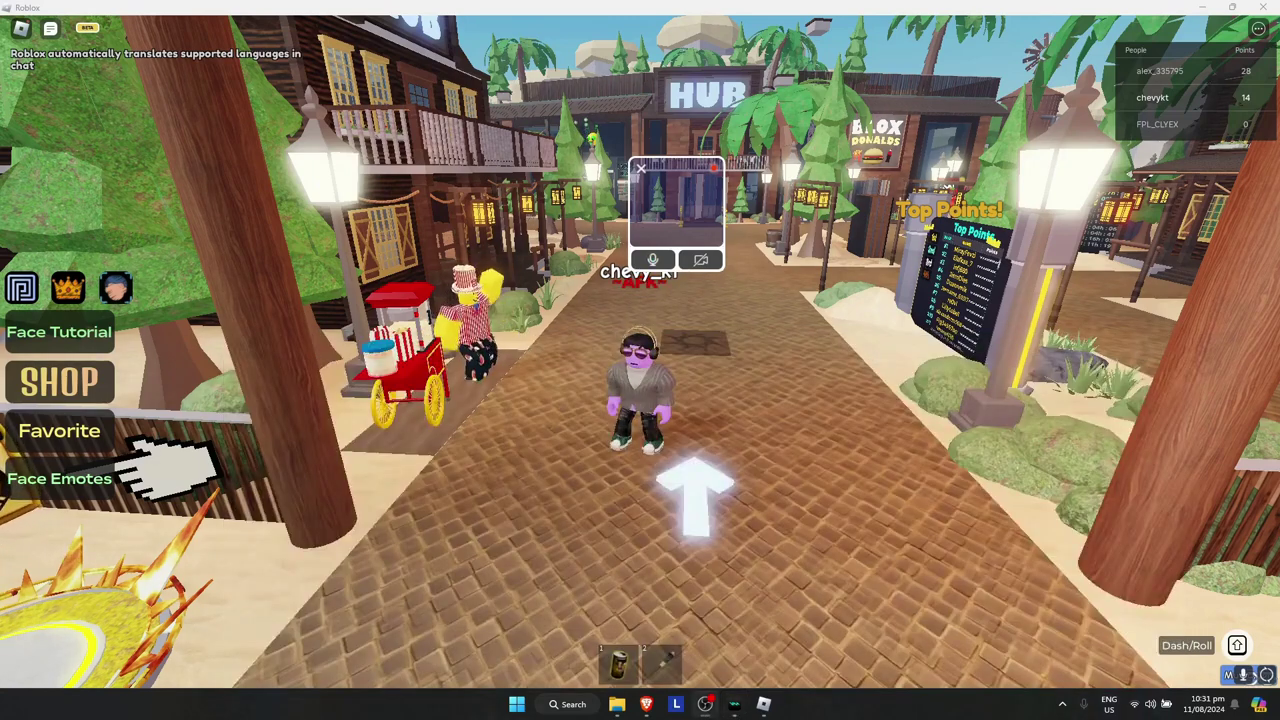